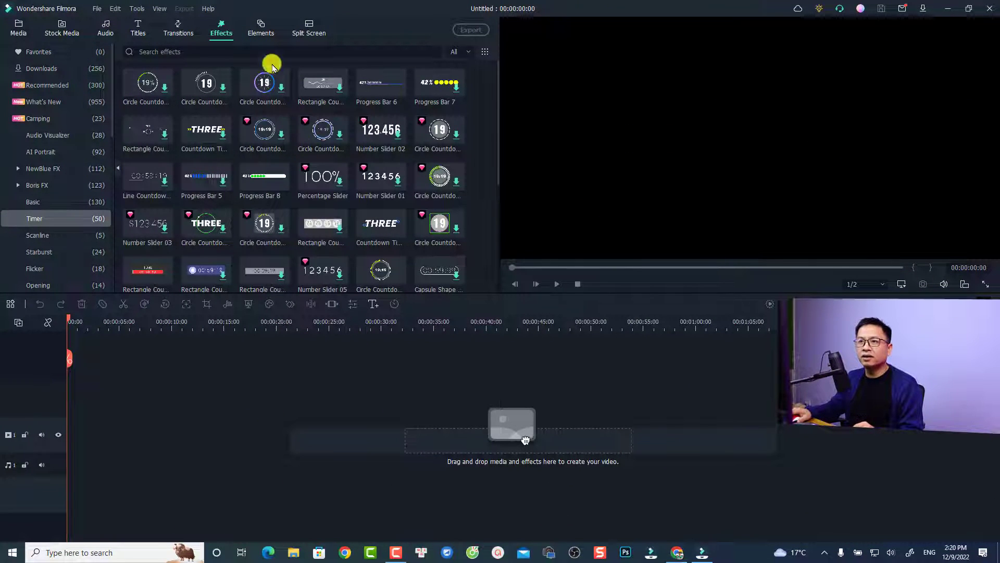
- Look up the installed program version in the About information, and close it
click(212, 9)
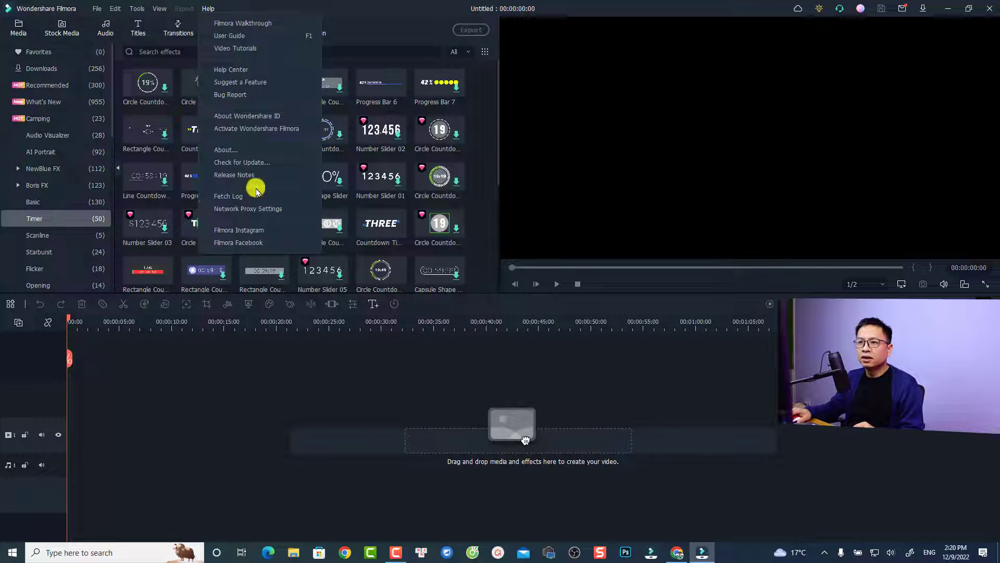
click(228, 153)
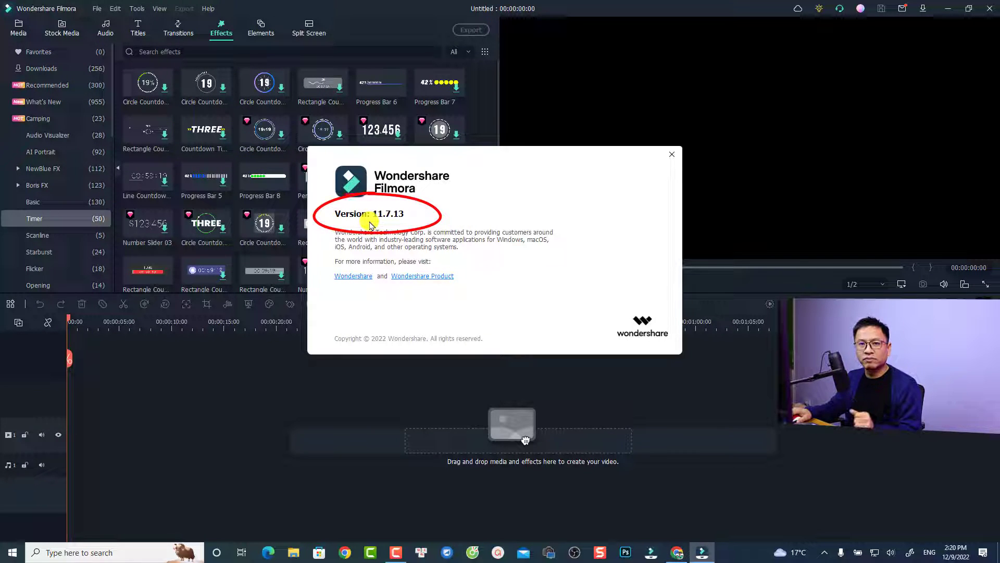
click(672, 155)
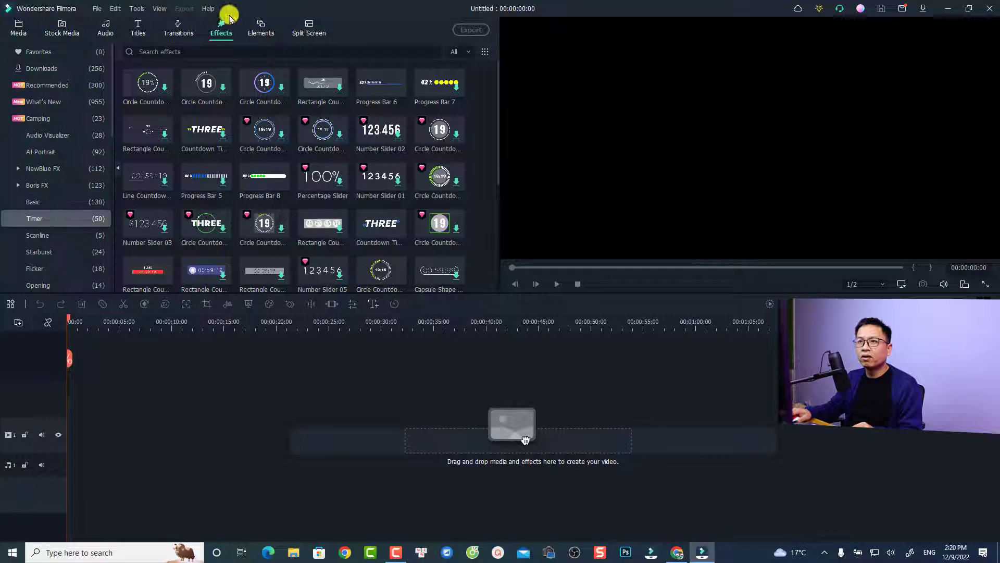
- Check for a program update and read through the new features of version 12.0.6
click(206, 8)
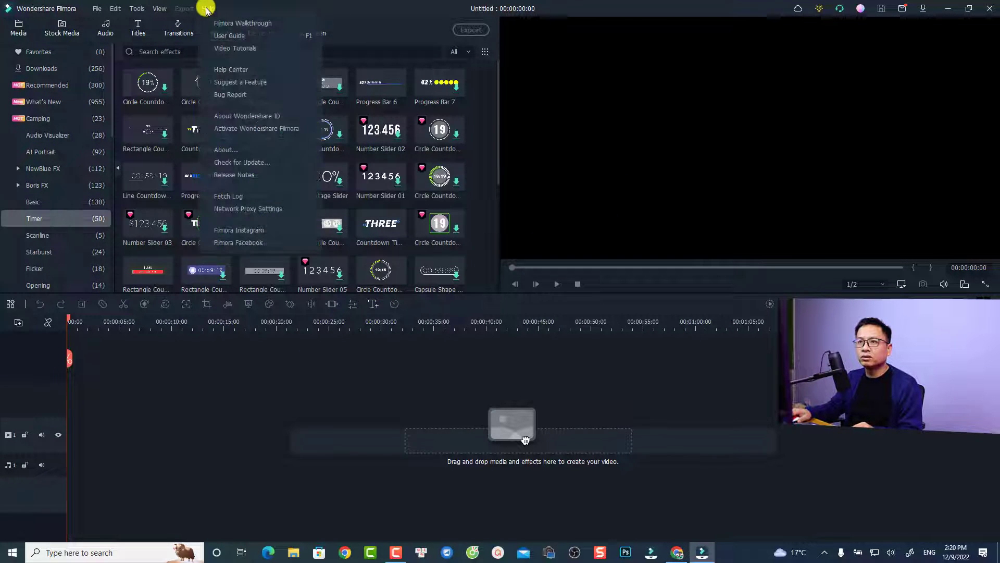
click(240, 163)
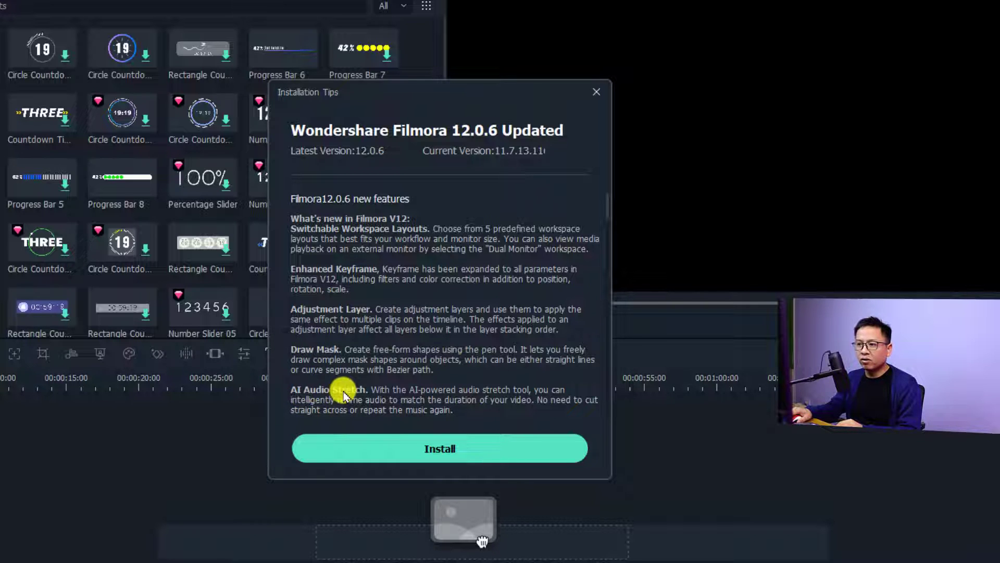
scroll(333, 390, down, 1)
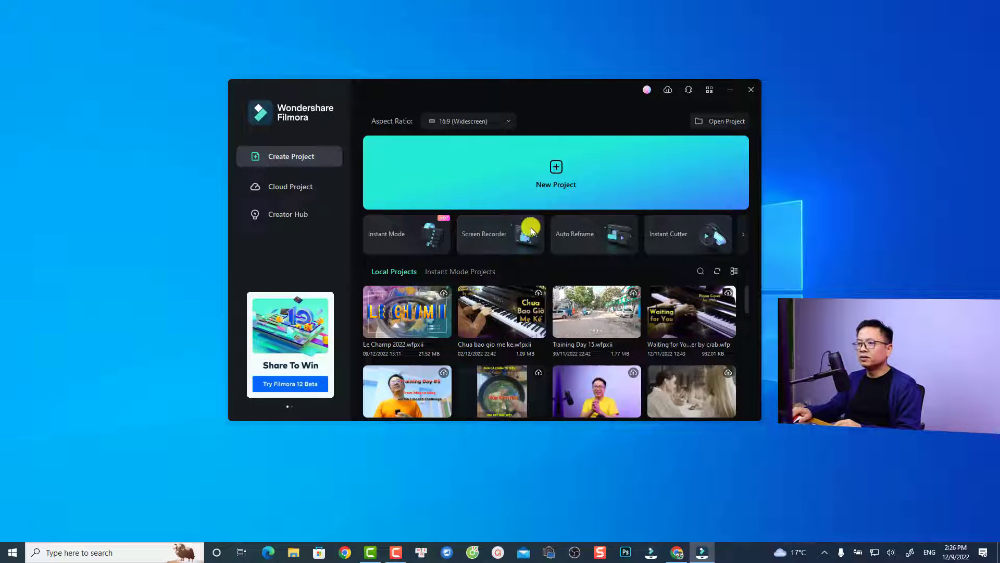
- Create a new 16:9 widescreen project and set the workspace layout to Classic
scroll(456, 339, down, 1)
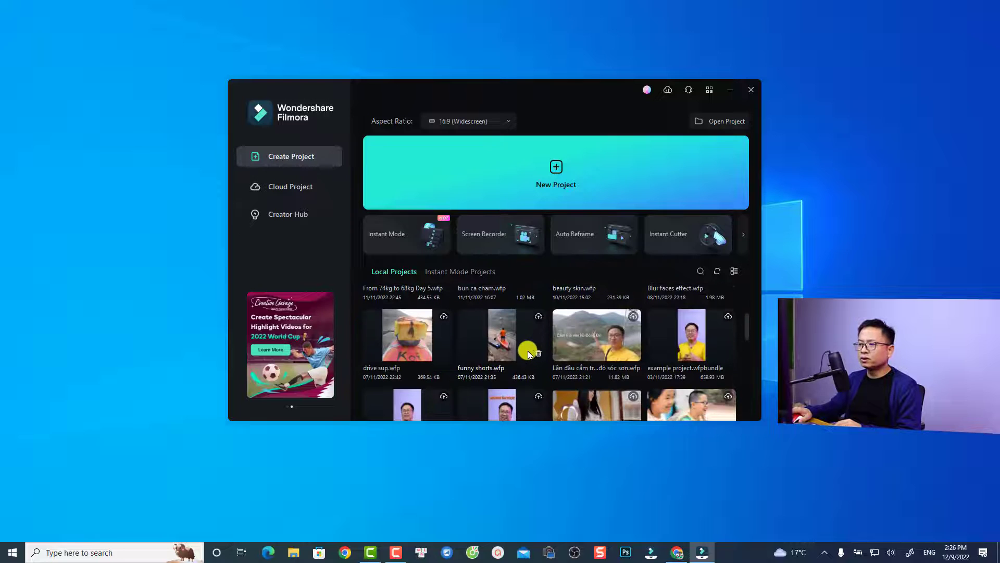
scroll(527, 354, up, 1)
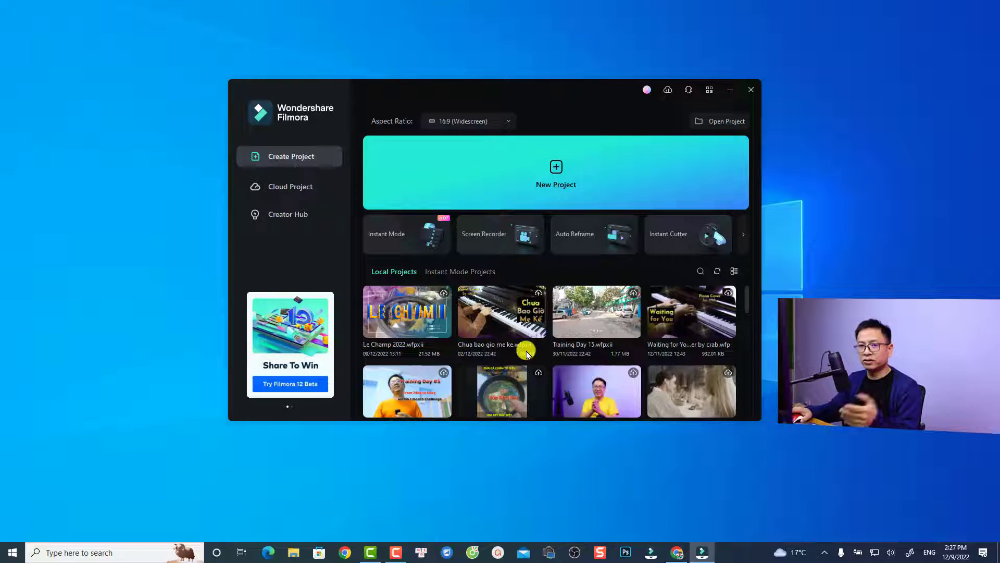
click(540, 181)
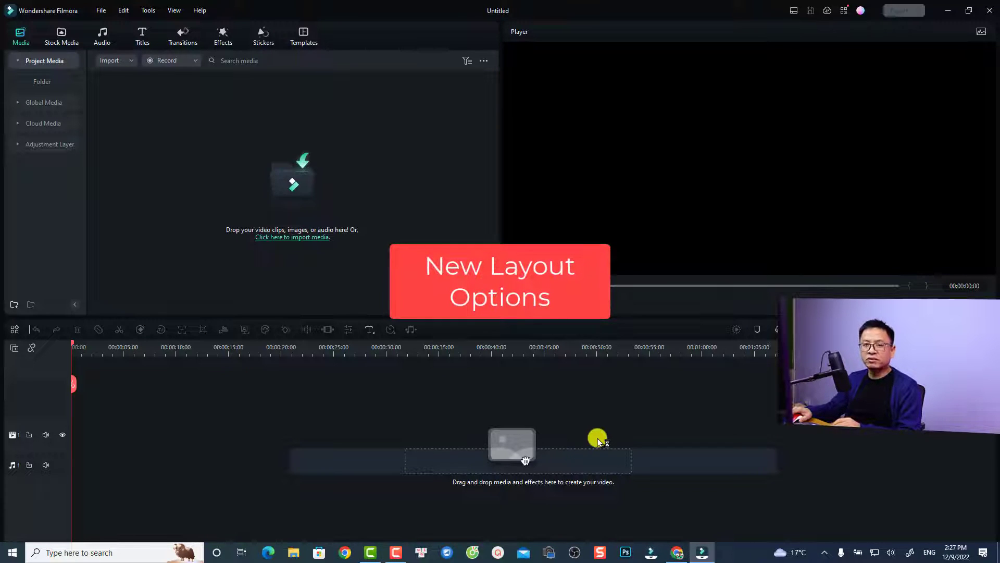
click(794, 12)
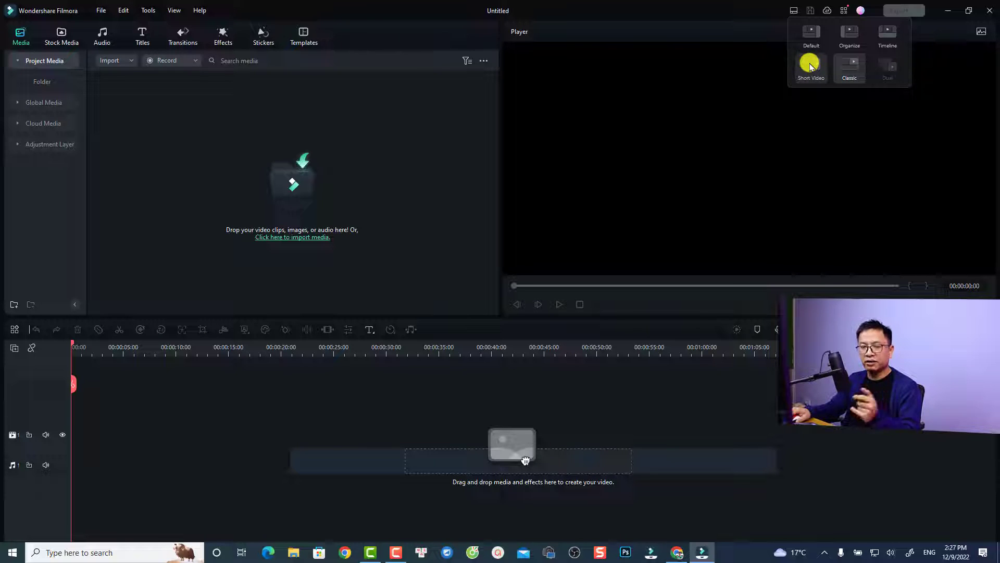
click(845, 68)
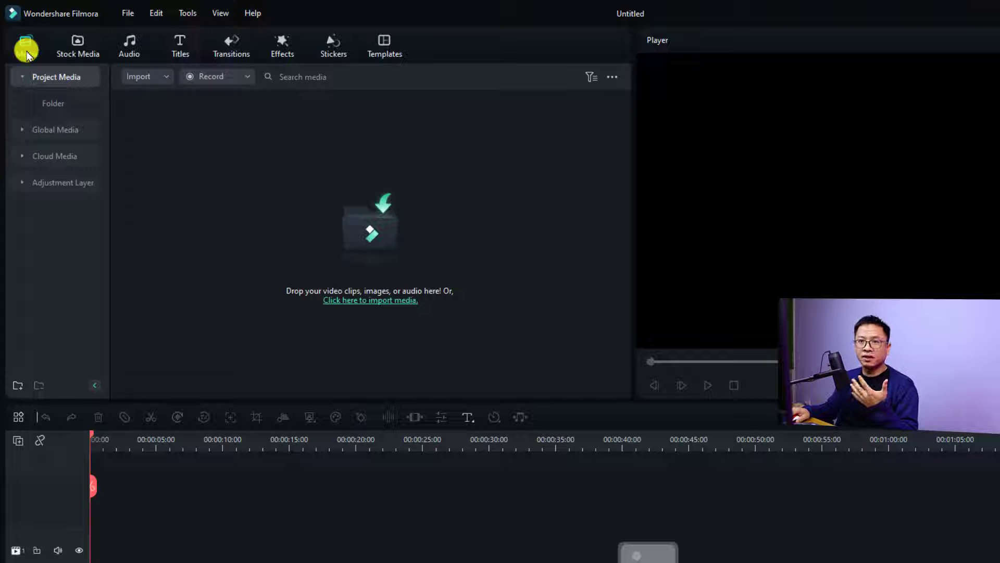
- Browse the Filmstock gradient color, green screen, motion graphic and footage categories, followed by the stickers and templates
click(76, 47)
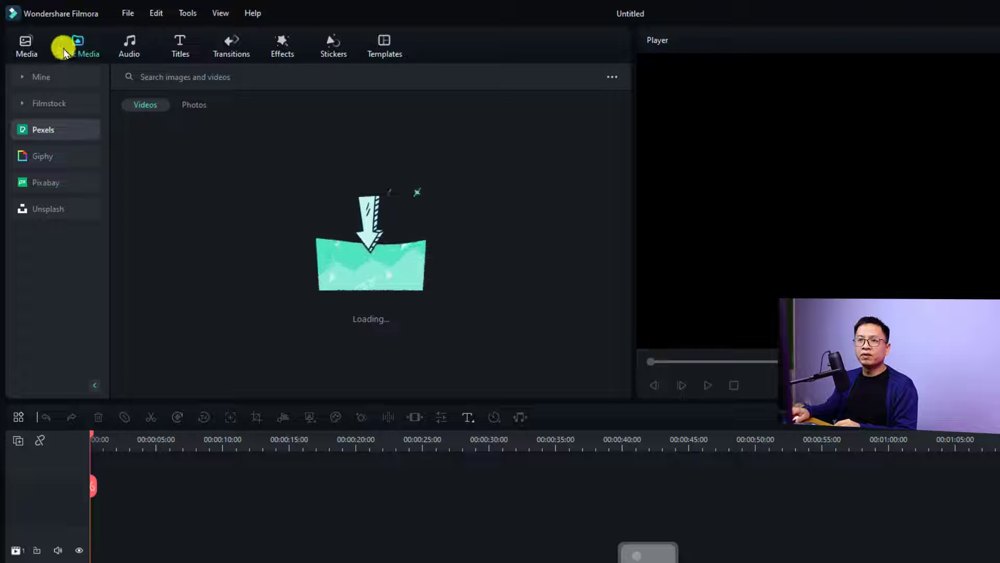
click(23, 104)
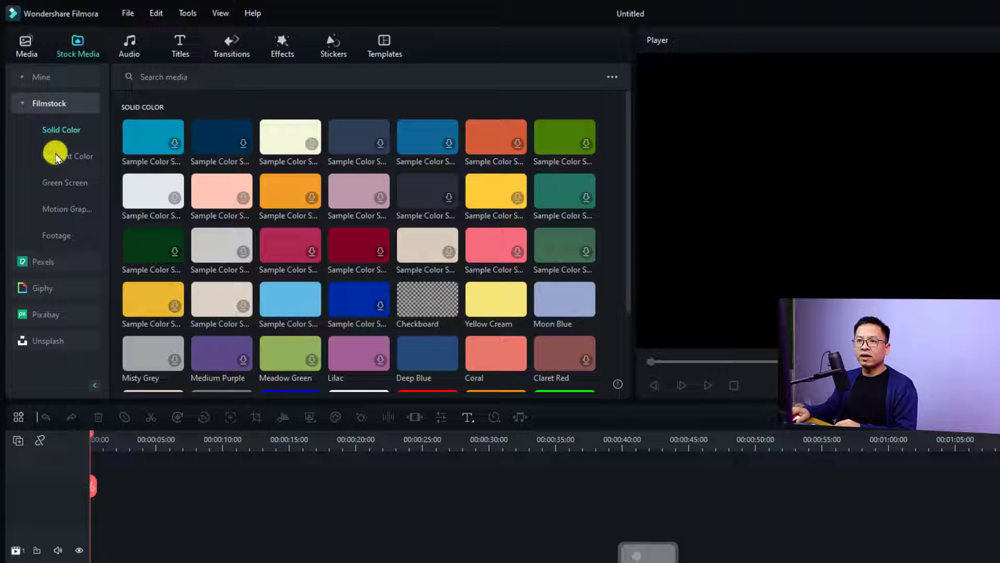
click(62, 158)
click(62, 182)
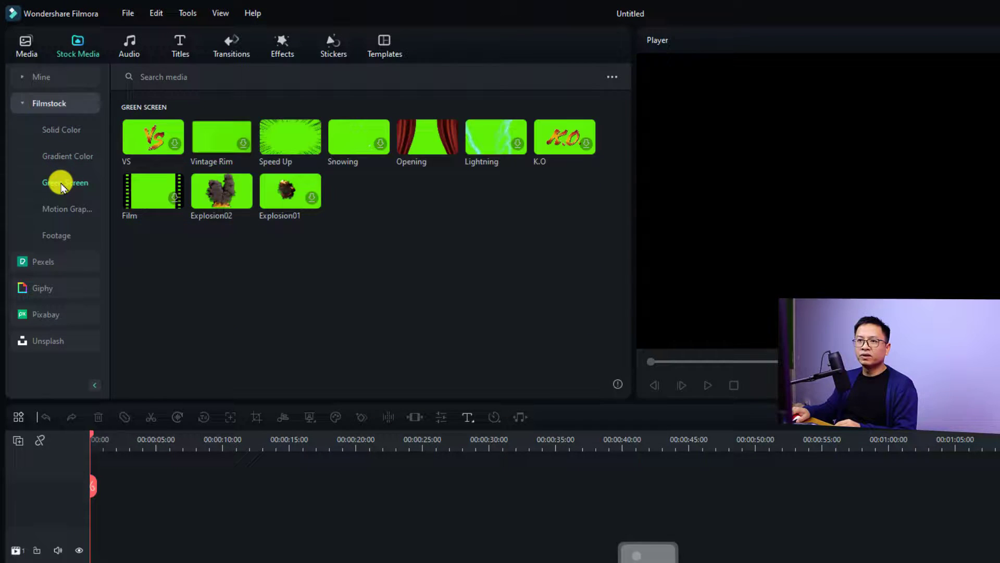
click(66, 209)
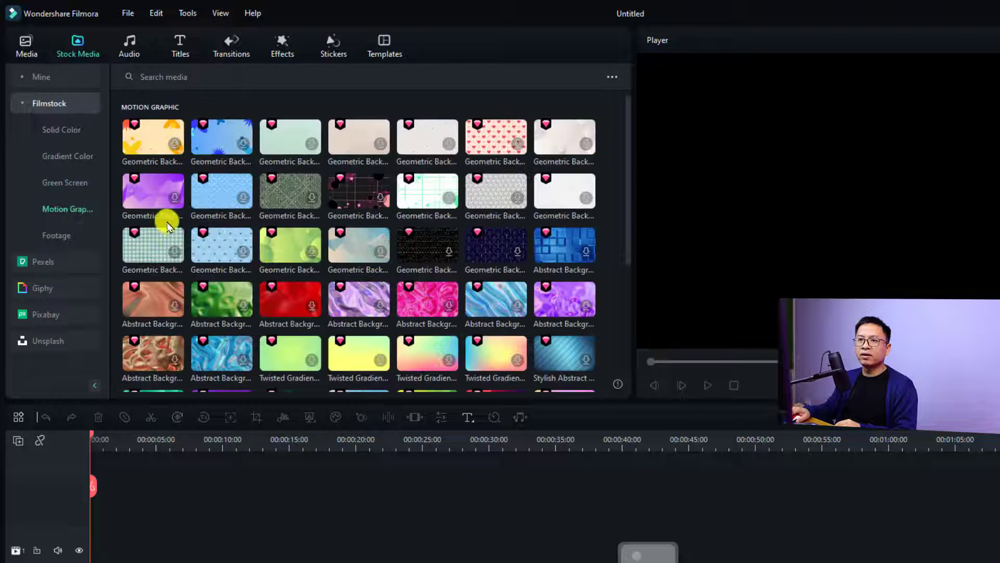
click(52, 235)
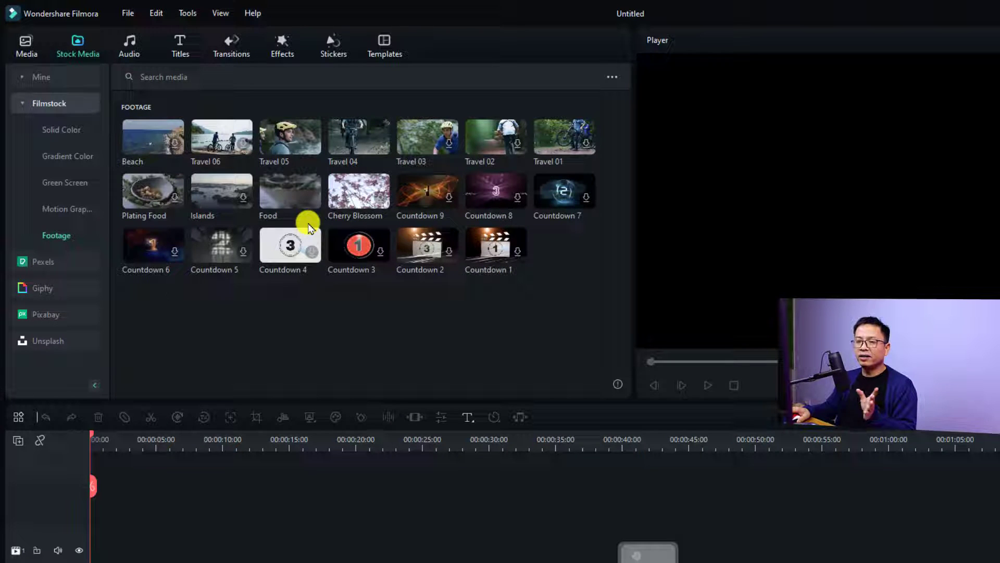
click(21, 52)
click(71, 47)
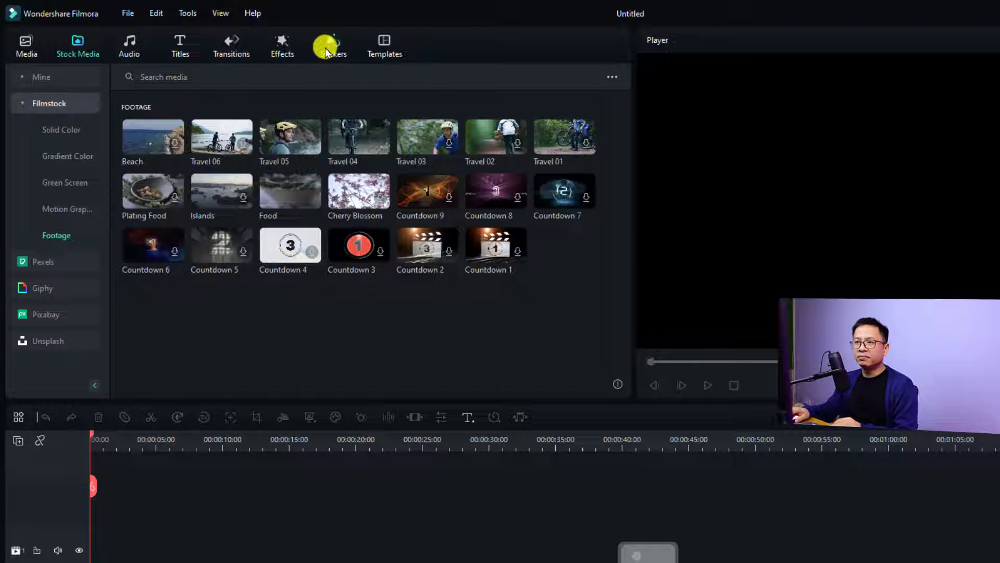
click(326, 50)
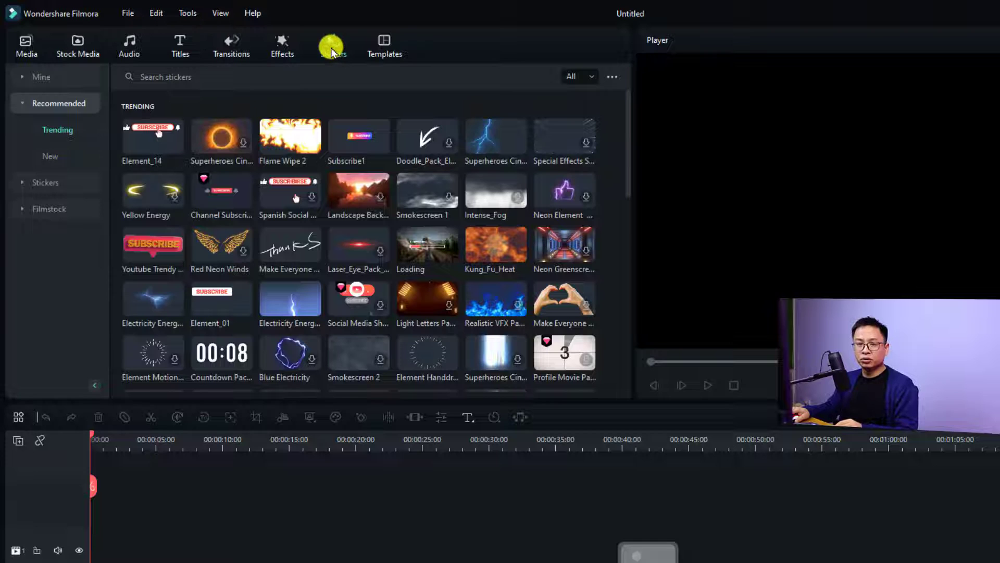
click(385, 47)
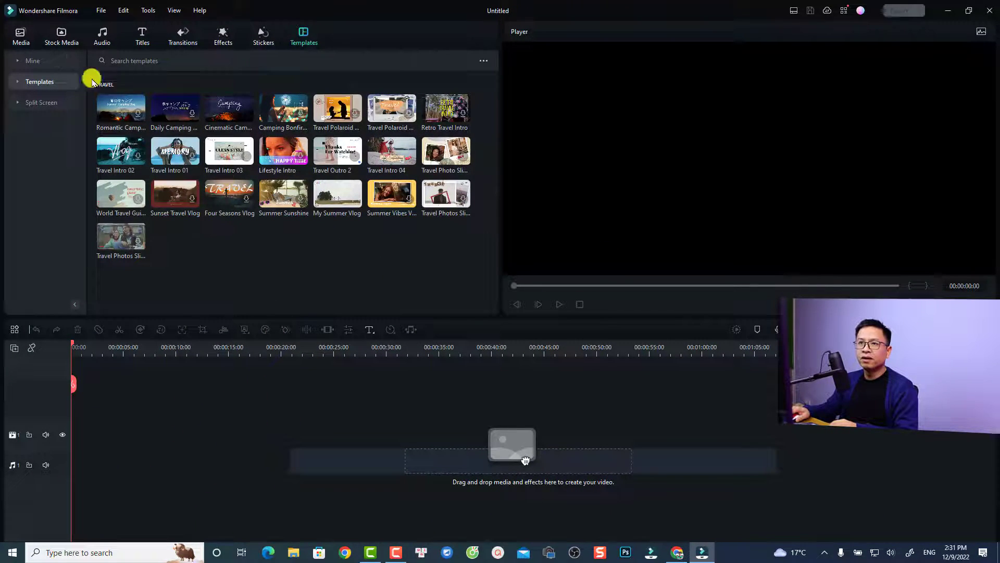
- Add the Travel 06 and Travel 05 stock footage clips one after the other on the first video track
click(60, 37)
drag(173, 110, 83, 435)
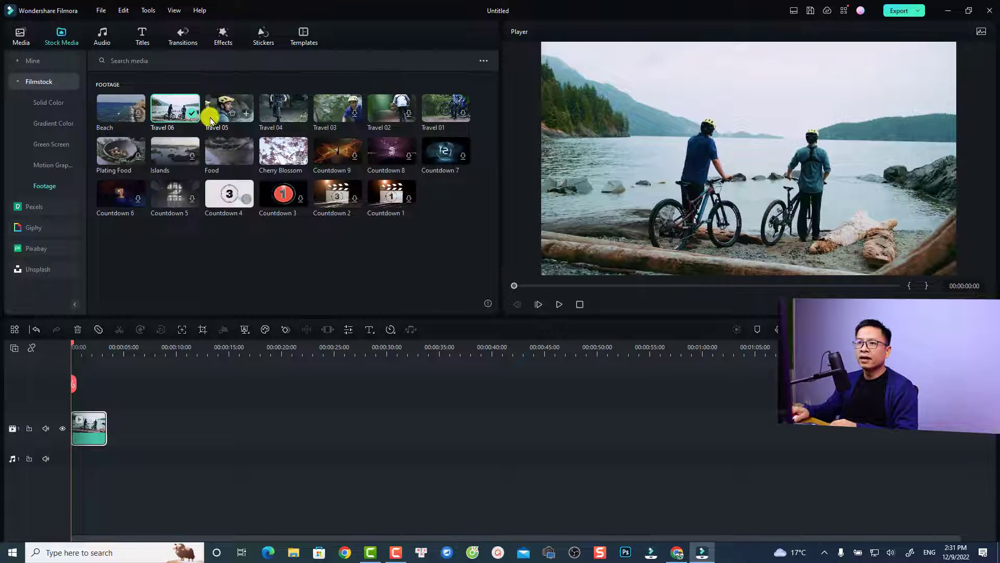
drag(211, 120, 86, 429)
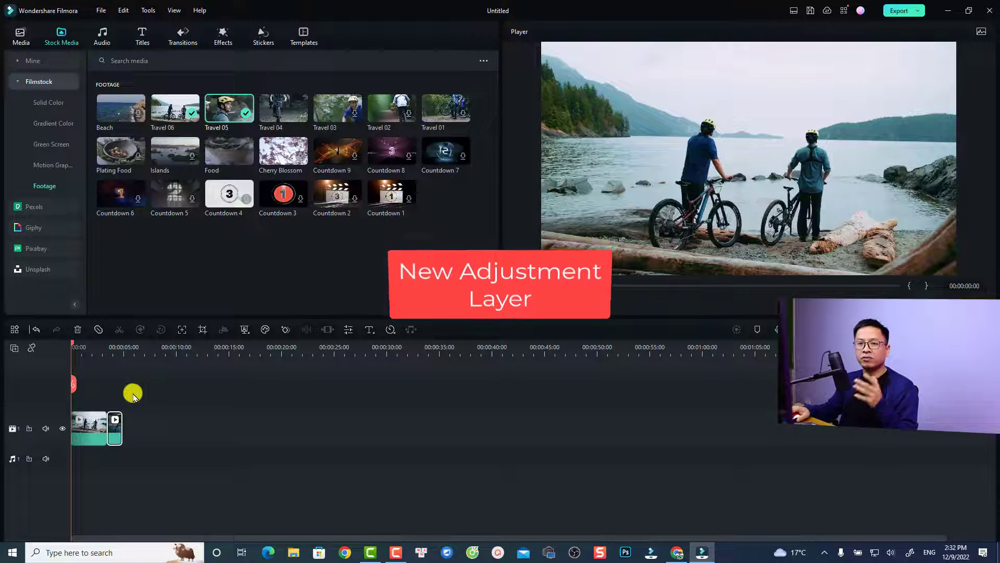
- Place the preset adjustment layer at the start of the second video track, above both travel clips
click(21, 38)
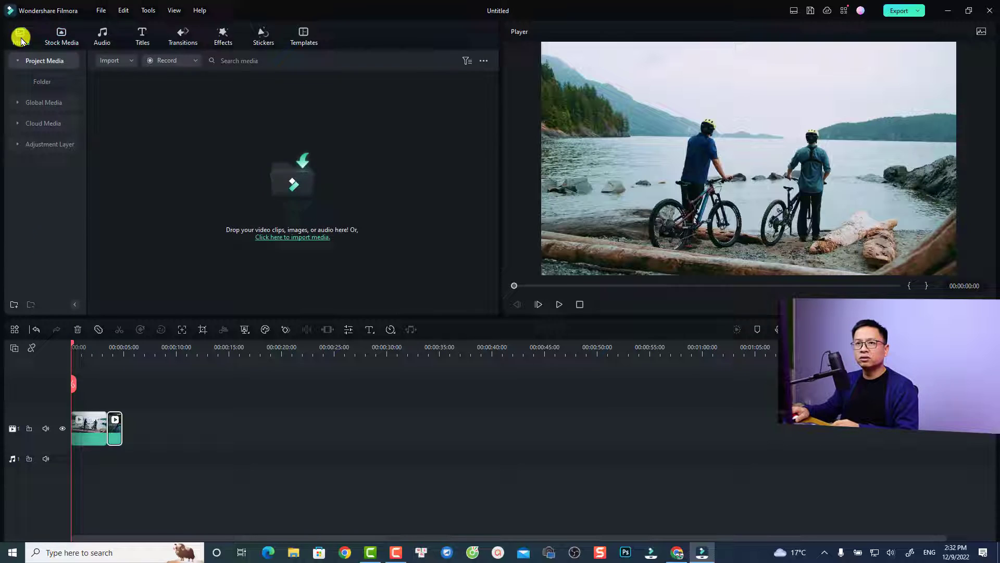
click(29, 145)
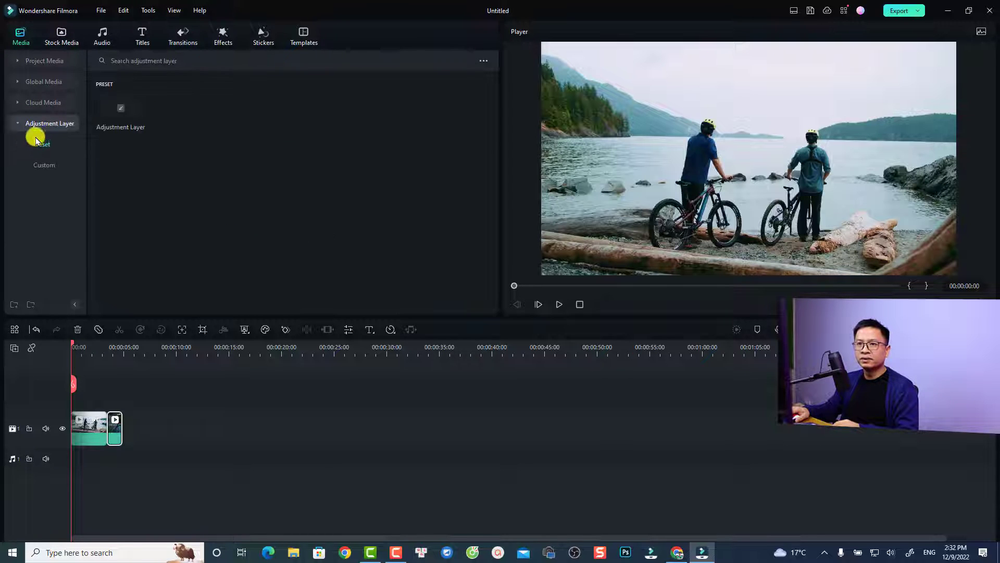
mouse_move(120, 112)
drag(119, 113, 69, 391)
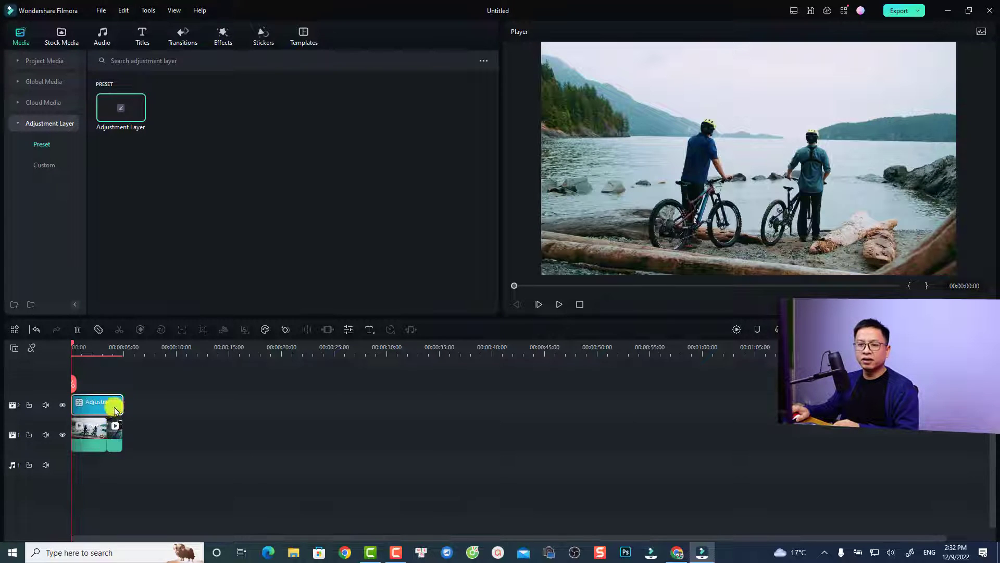
- Set the adjustment layer's white balance temperature to 44.5, and play the timeline to check the color on both clips
key(space)
double_click(102, 404)
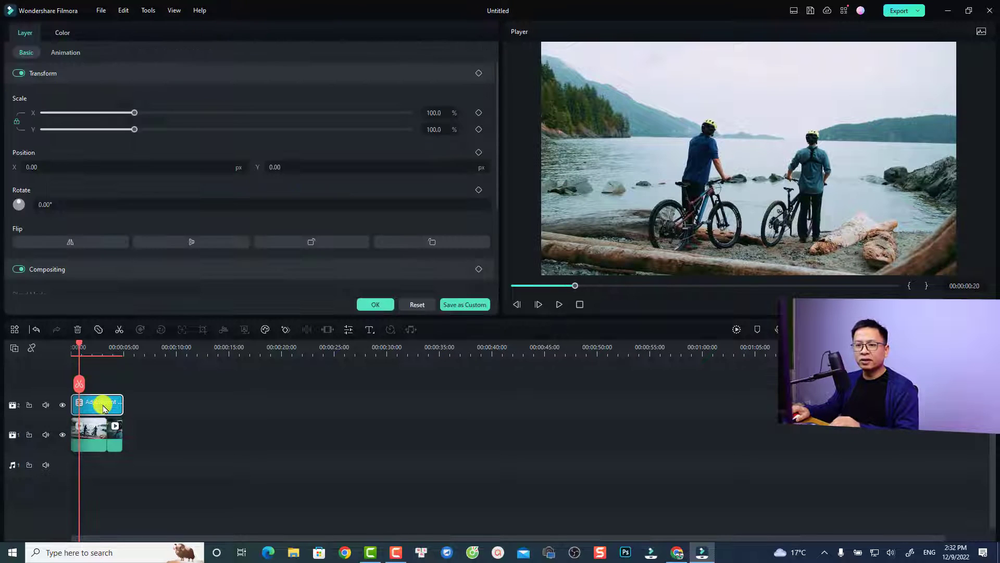
click(64, 34)
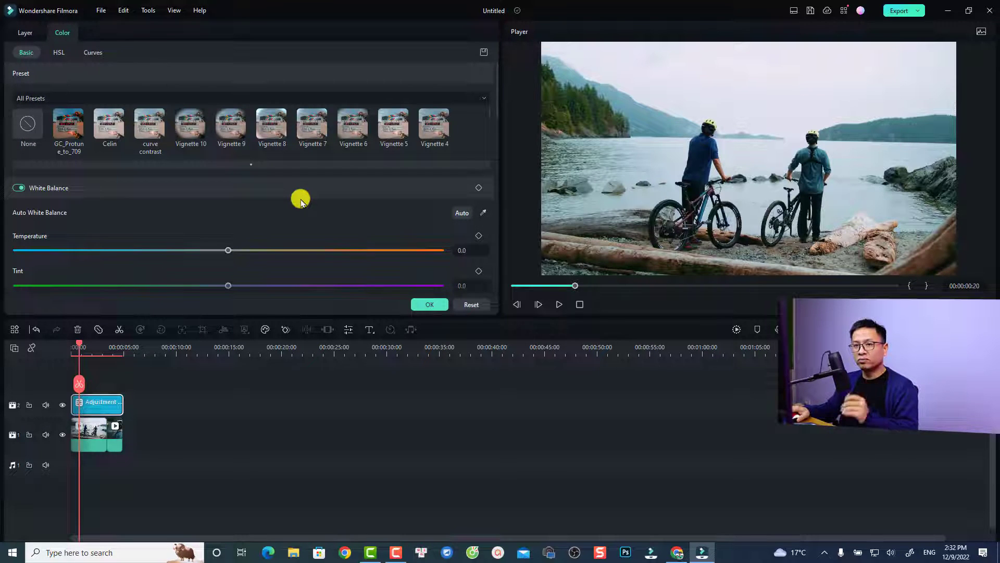
drag(228, 250, 320, 258)
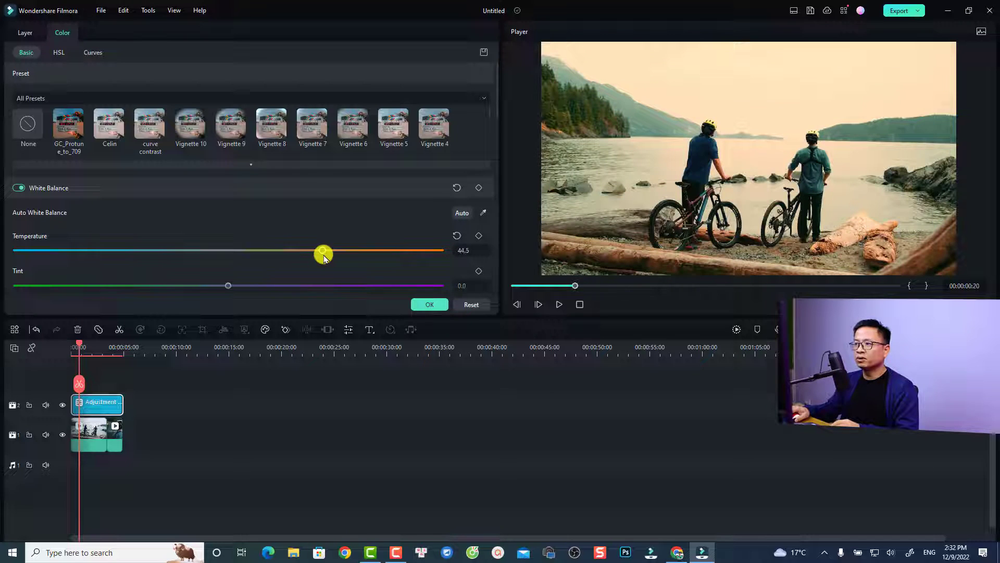
click(425, 304)
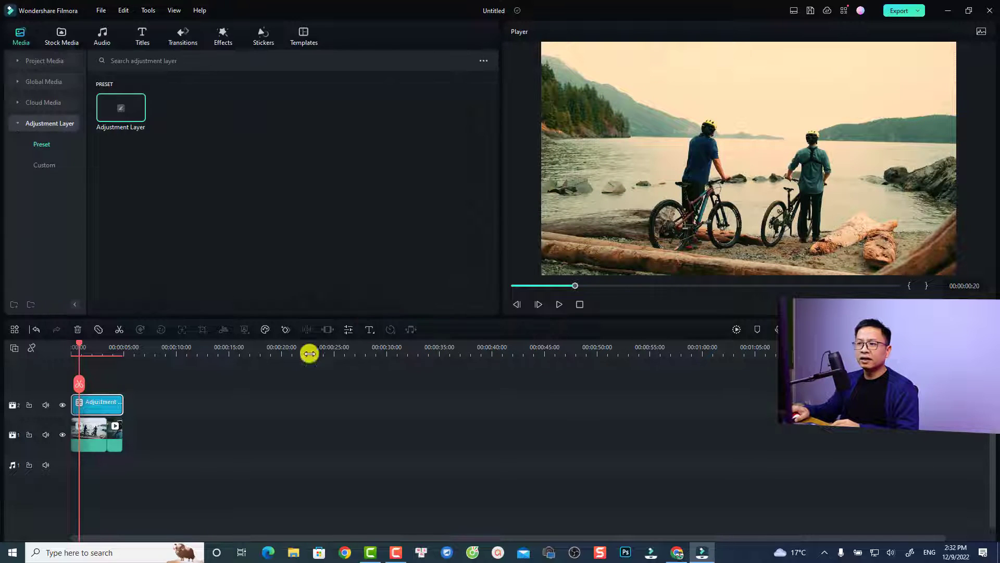
key(space)
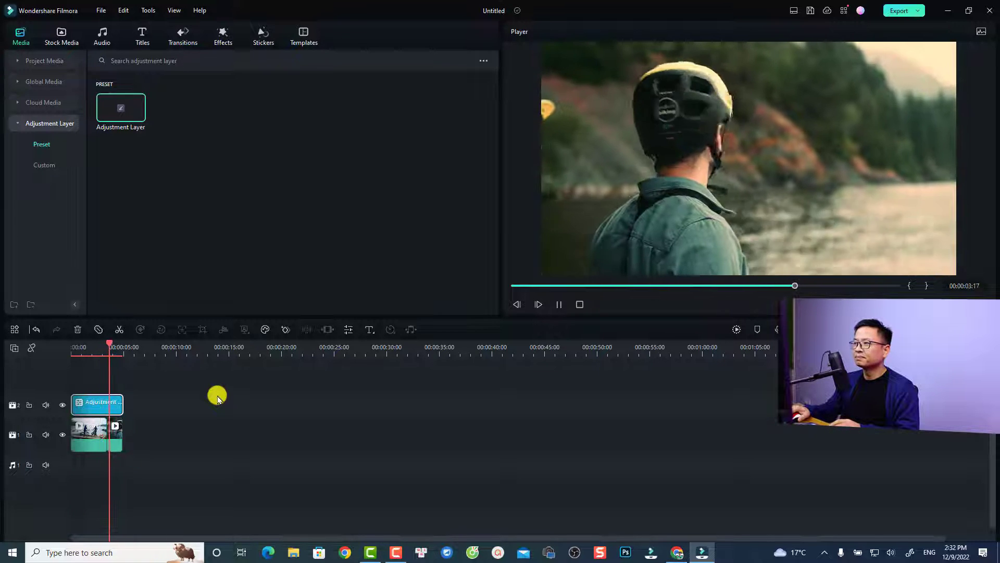
key(space)
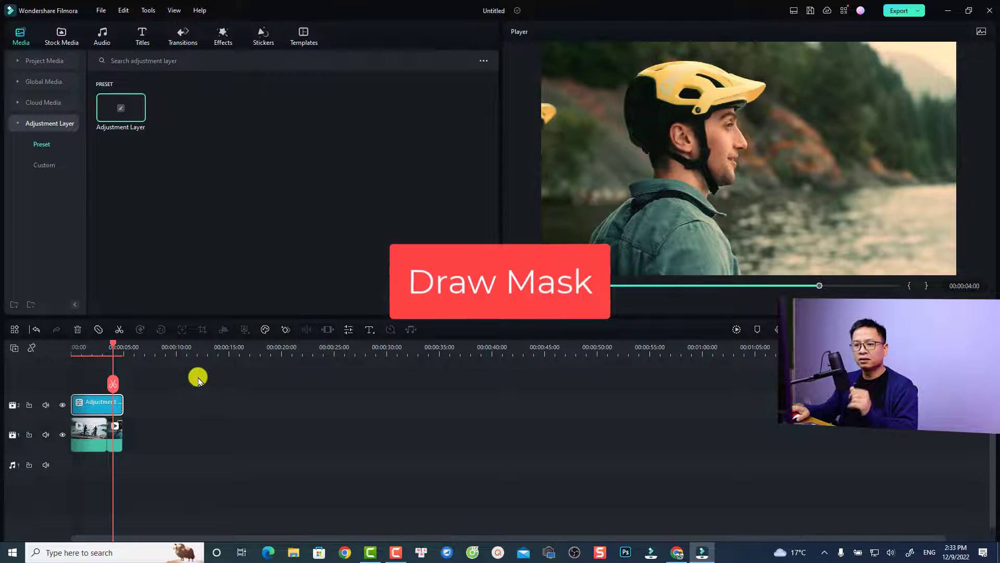
- Draw a closed freeform mask around the two cyclists on the Travel 06 clip with Draw Mask, and apply it
click(81, 432)
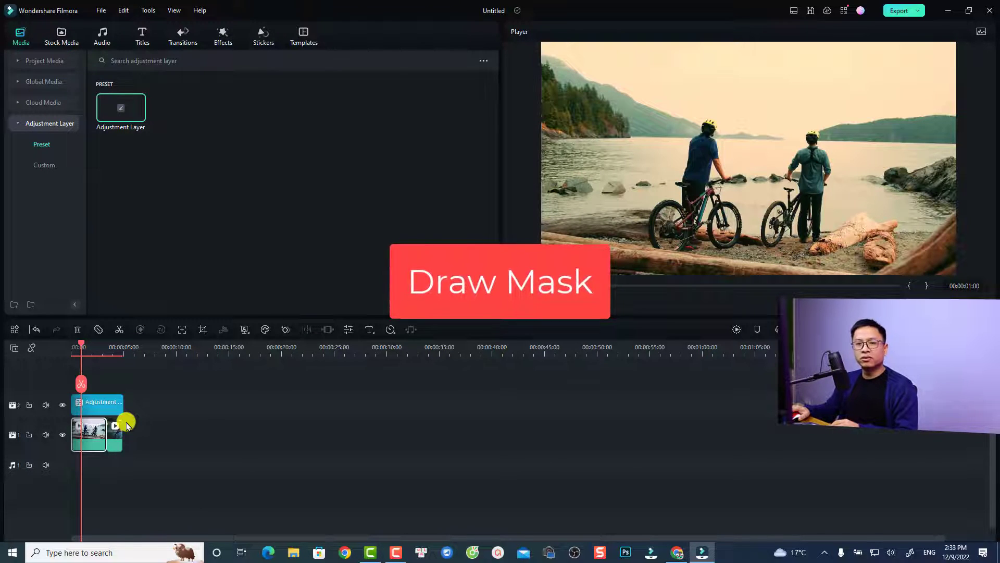
double_click(87, 436)
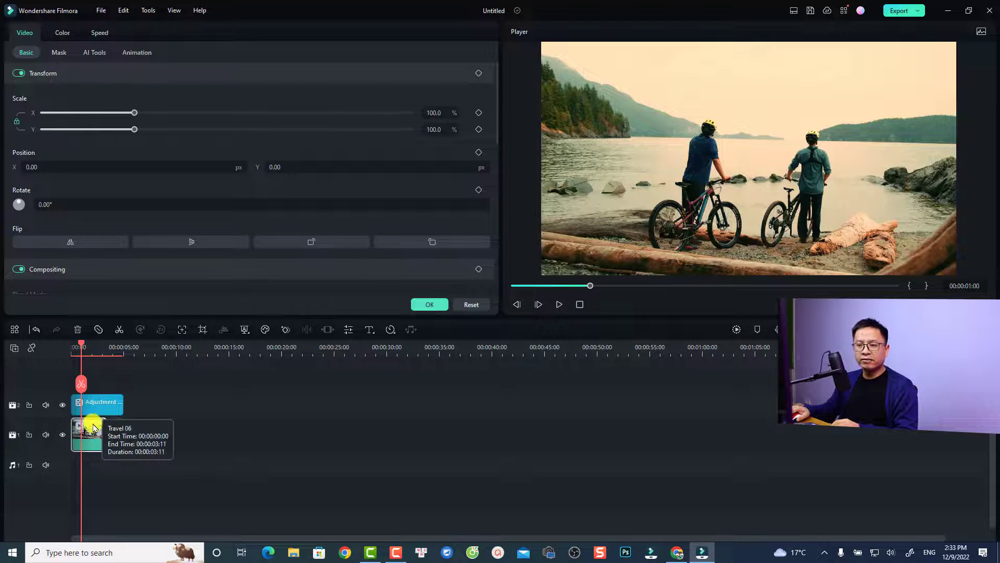
click(61, 52)
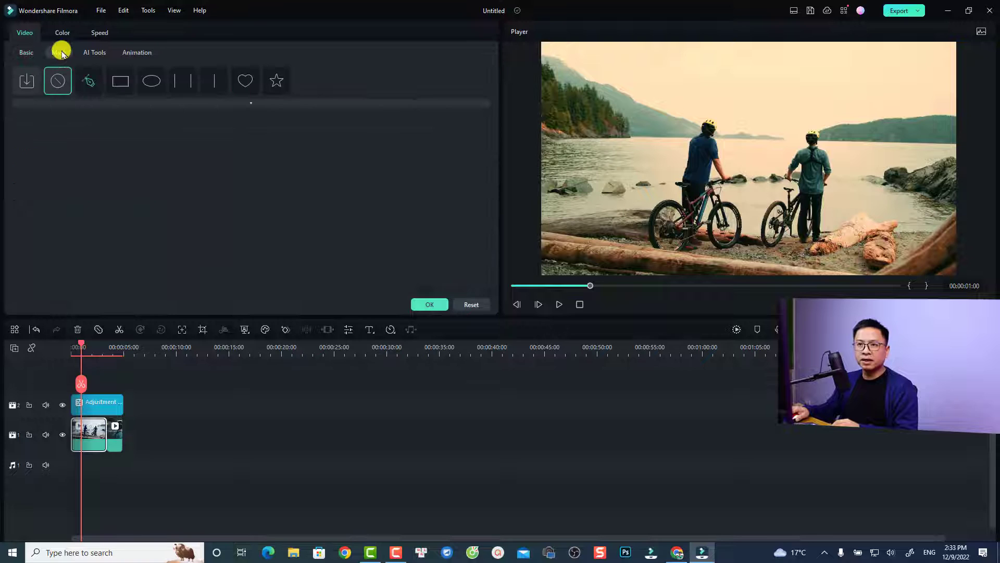
click(87, 79)
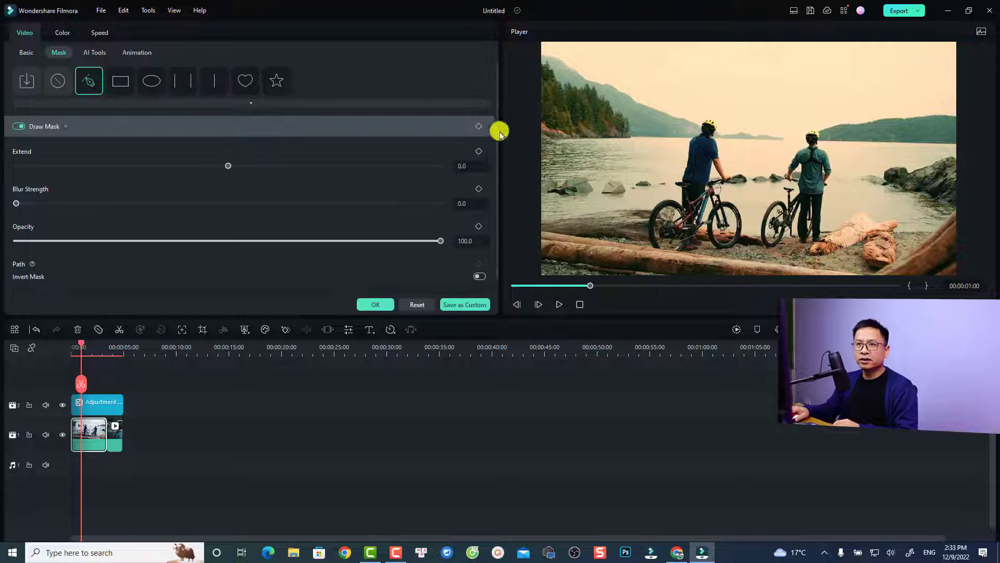
click(638, 249)
click(690, 264)
click(815, 260)
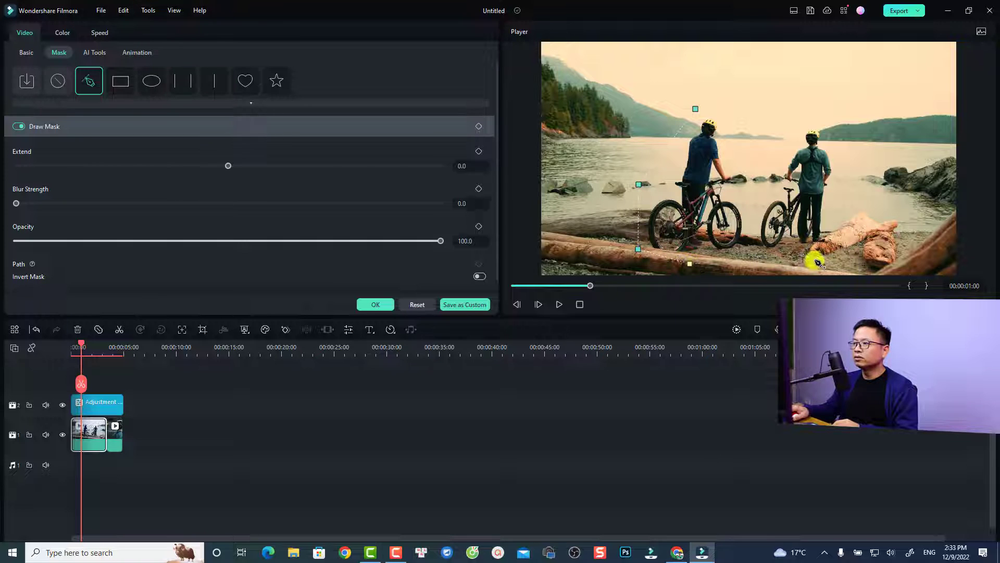
click(696, 110)
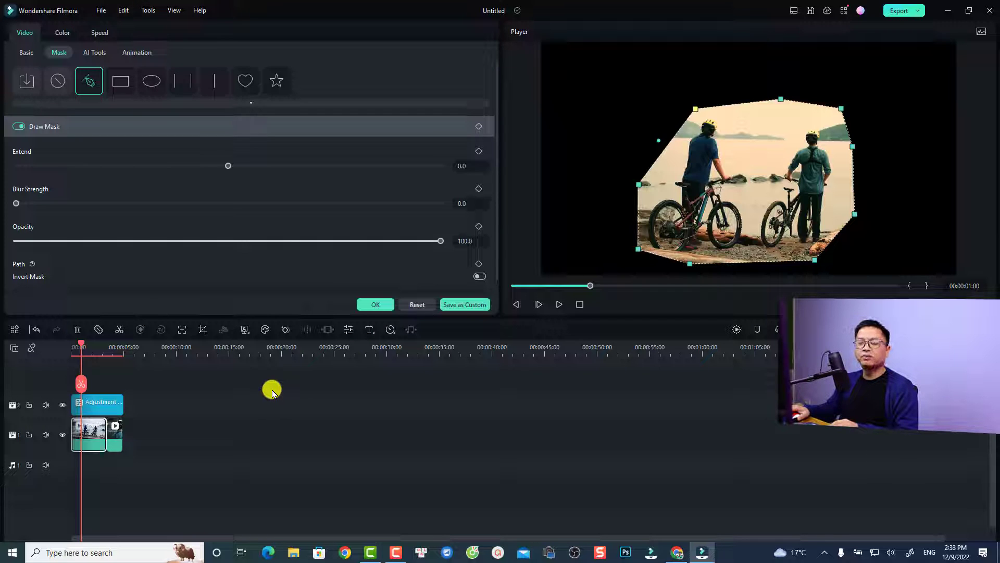
click(375, 304)
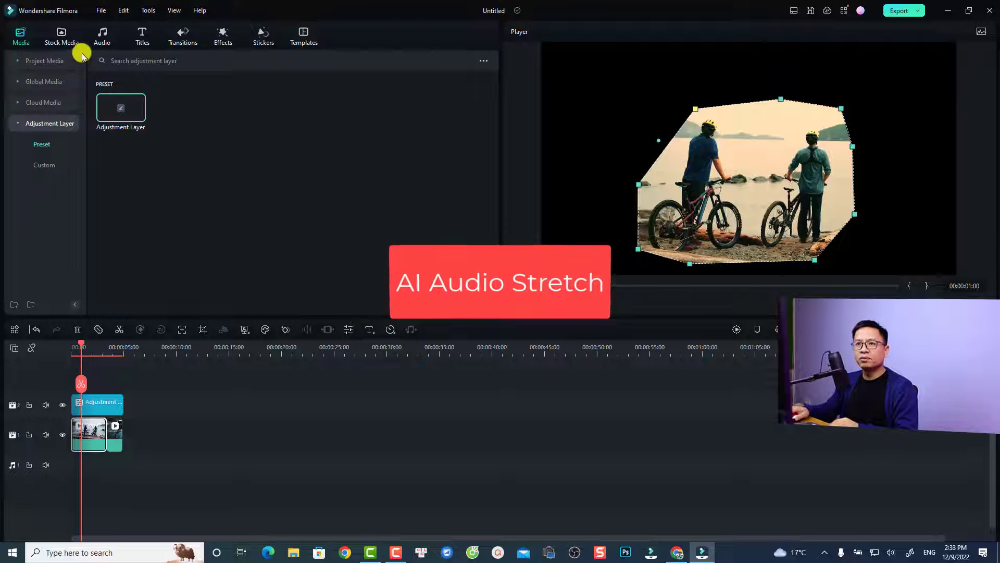
- Add the song Earth - The Rhythm Of Memories to the first audio track and lengthen it to about 9:30 with AI Audio Stretch
click(99, 35)
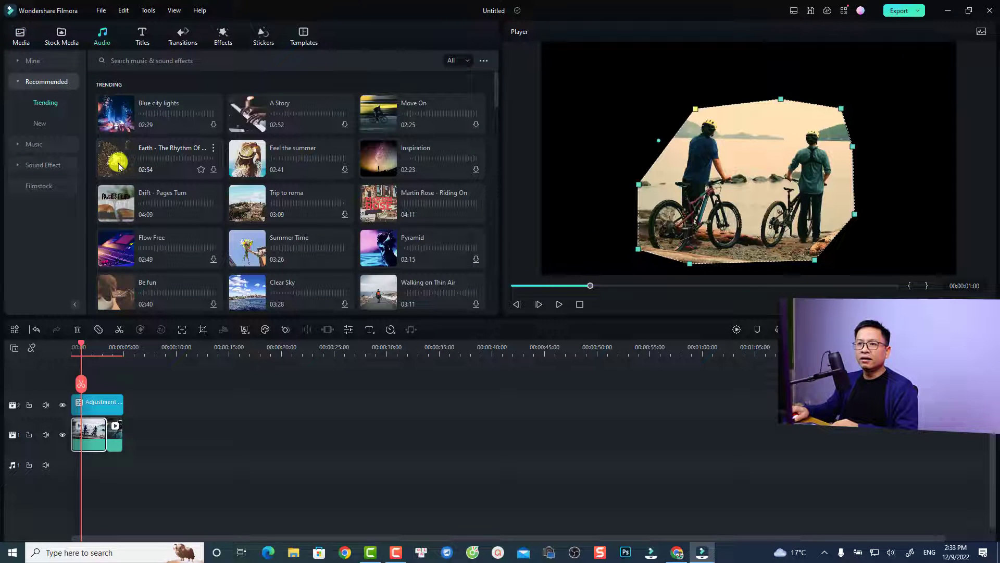
drag(118, 165, 101, 475)
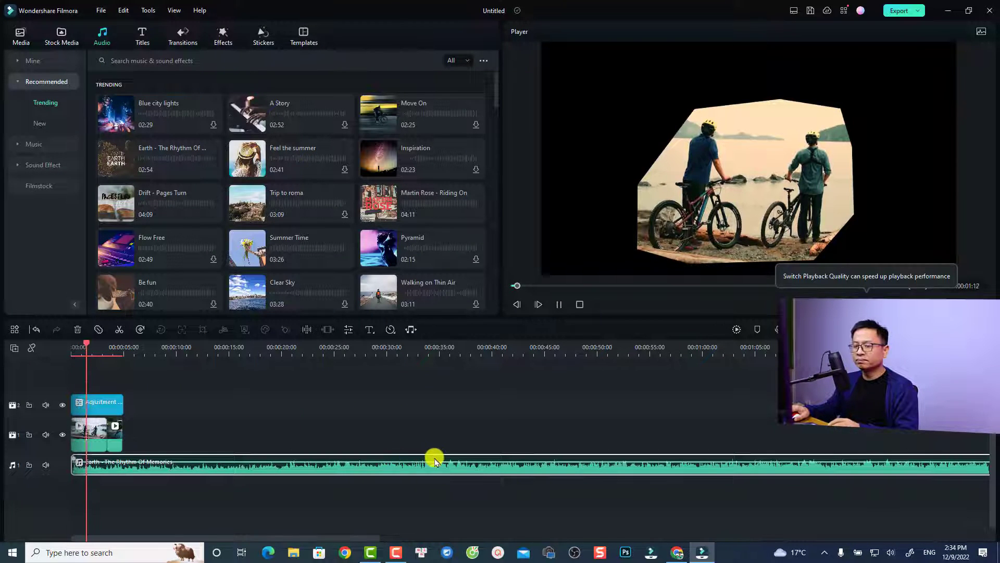
scroll(433, 461, down, 5)
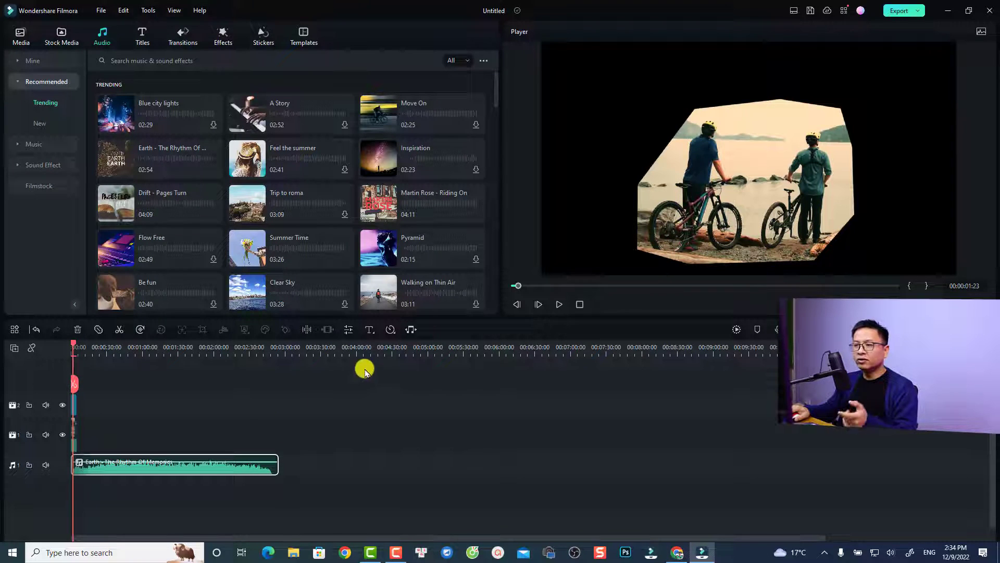
click(410, 329)
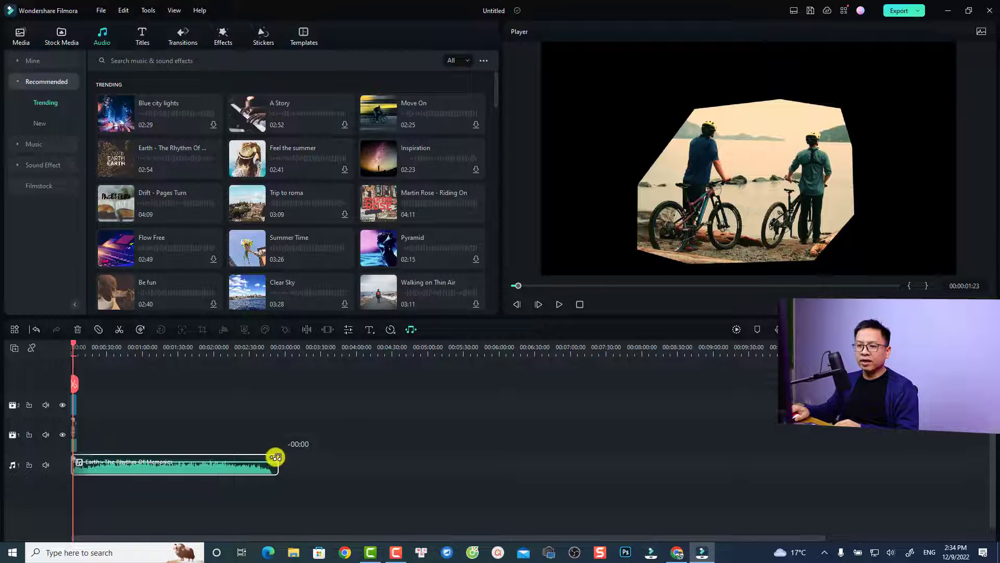
drag(275, 458, 752, 460)
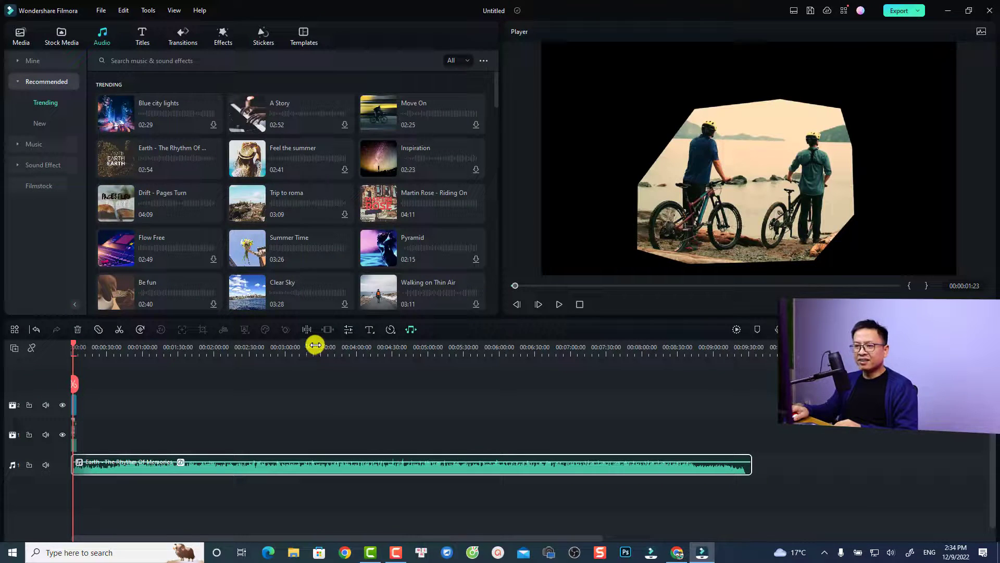
click(315, 349)
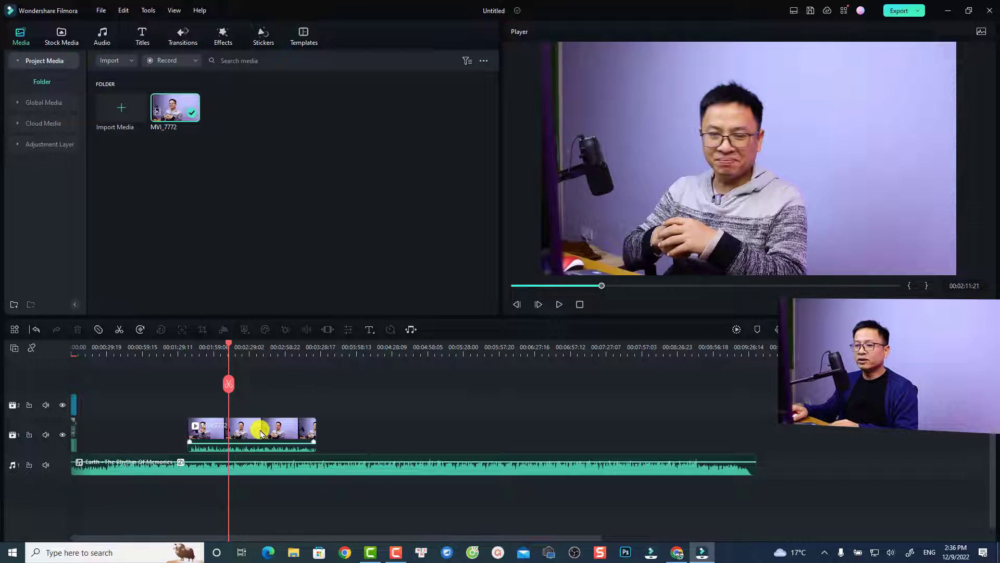
- Cut out the man in the MVI_7772 clip with AI Portrait, using edge thickness 7 and edge feather 1, and play the clip briefly
click(280, 432)
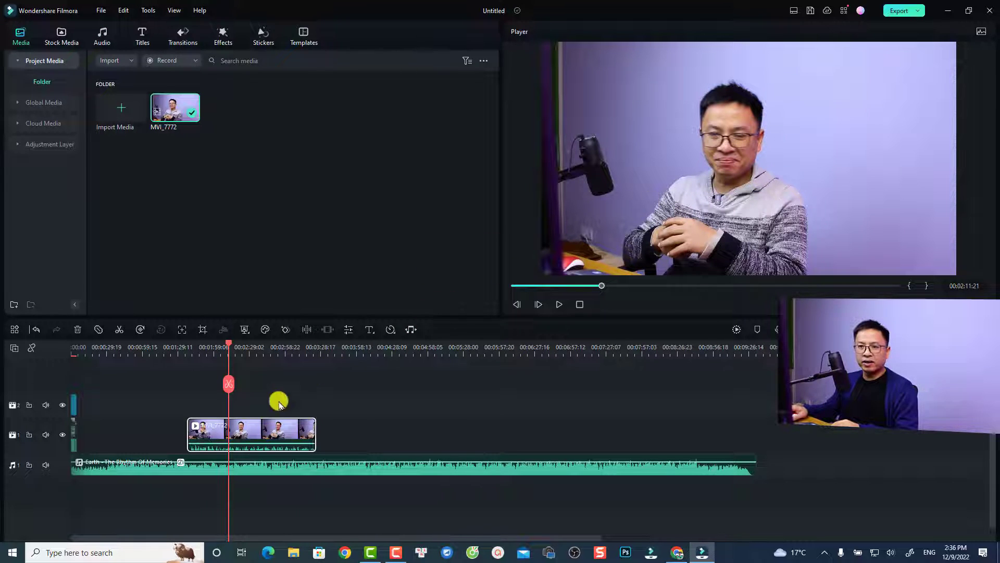
double_click(234, 436)
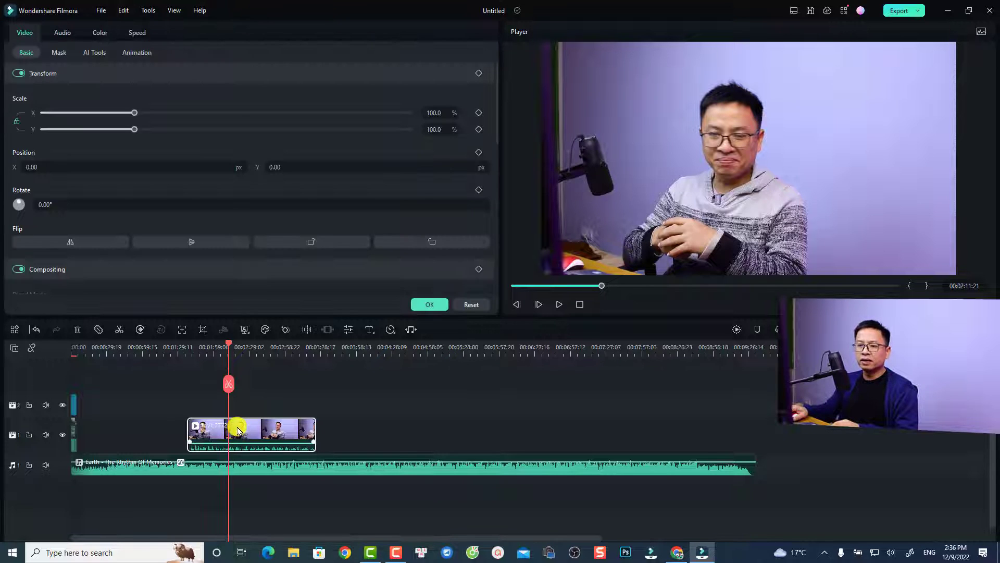
click(94, 54)
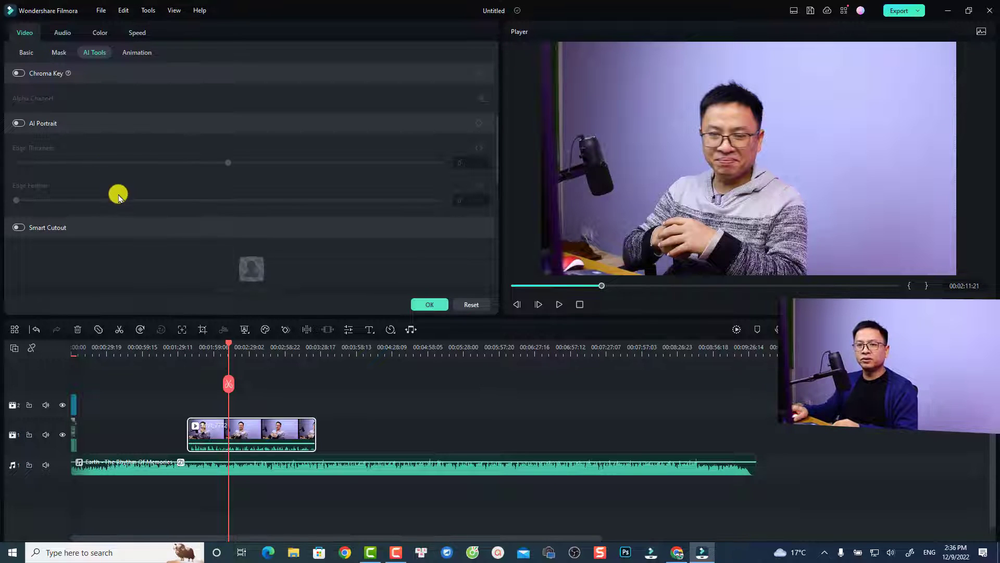
click(21, 123)
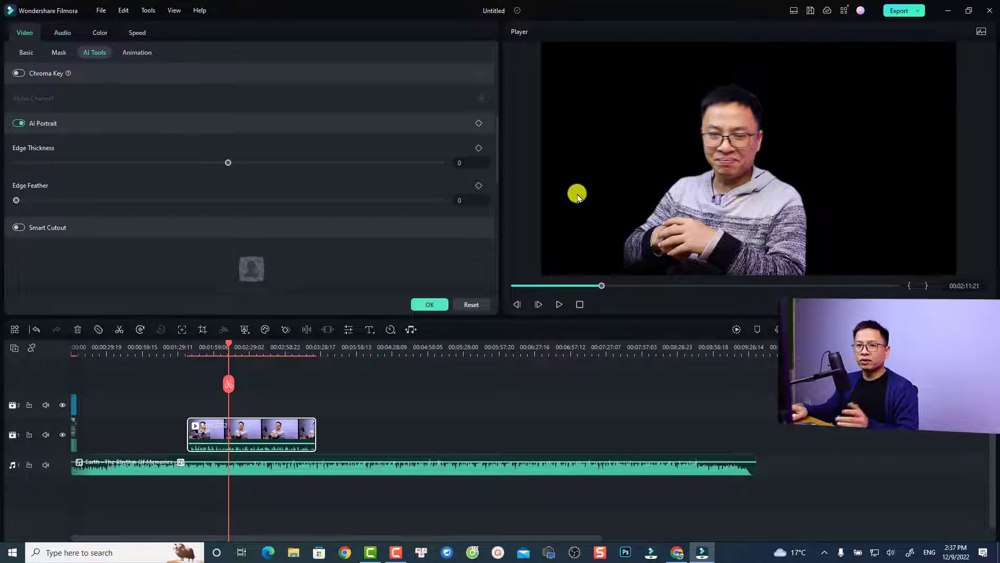
mouse_move(229, 165)
mouse_down()
mouse_move(250, 166)
mouse_move(242, 162)
mouse_up()
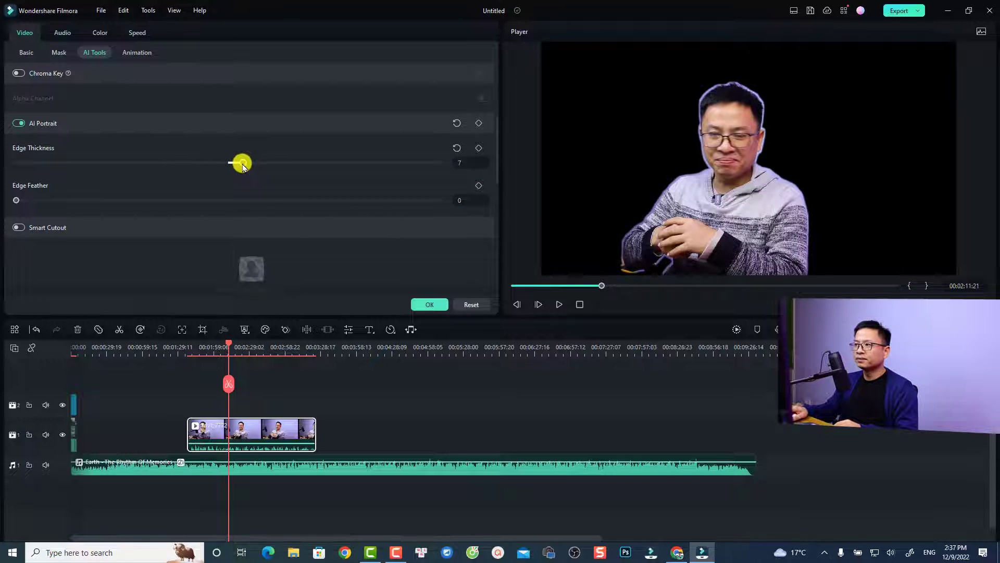
drag(15, 203, 50, 204)
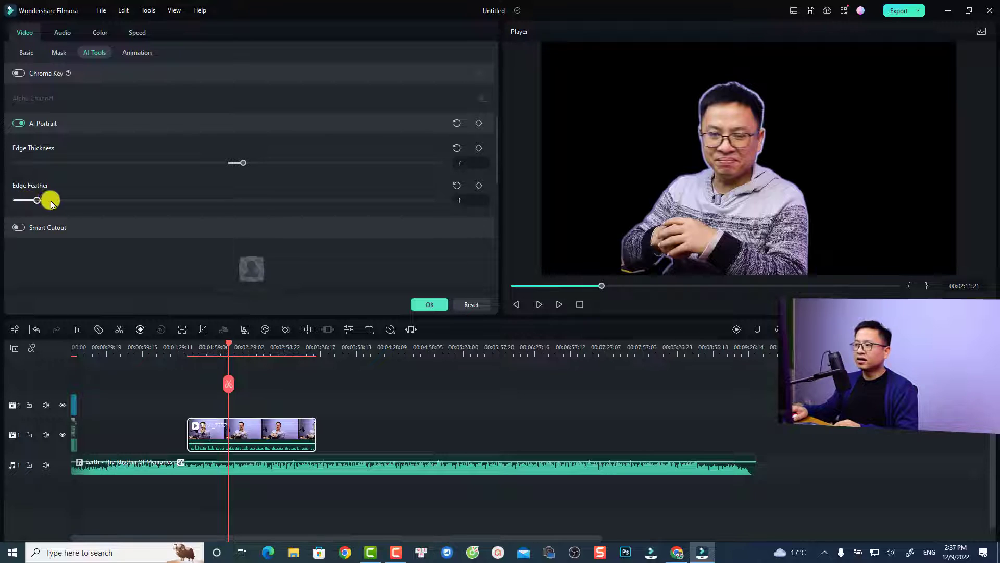
click(428, 305)
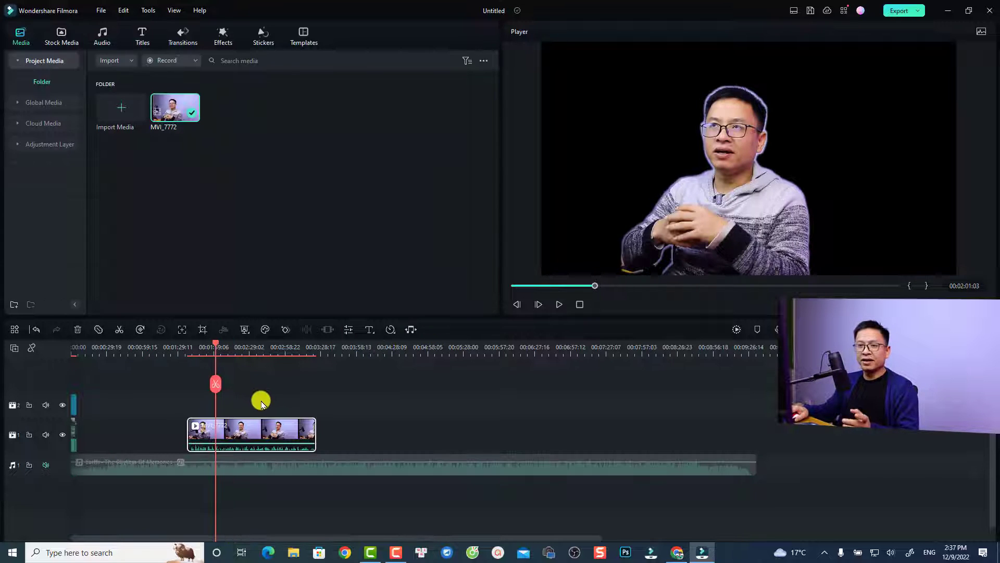
key(space)
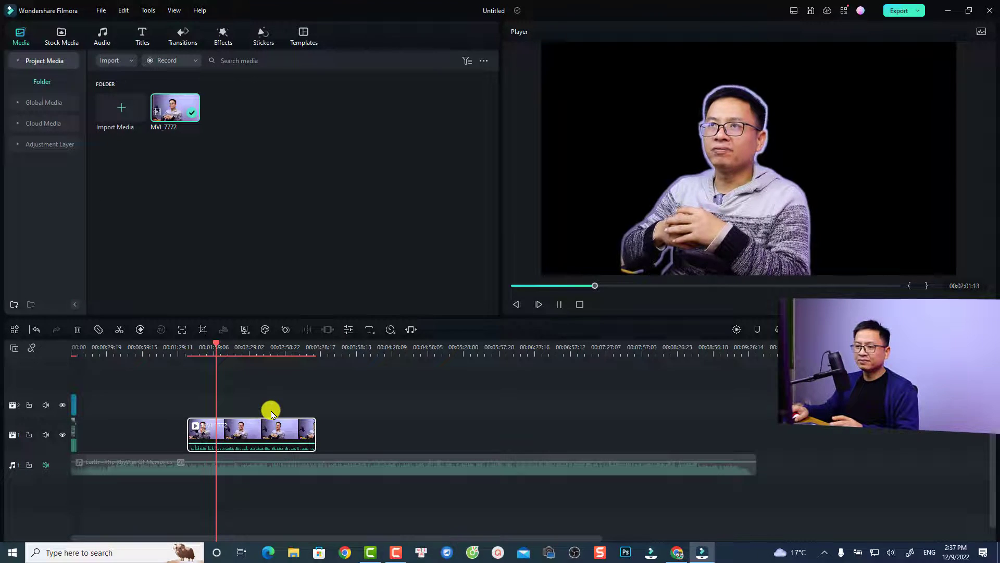
key(space)
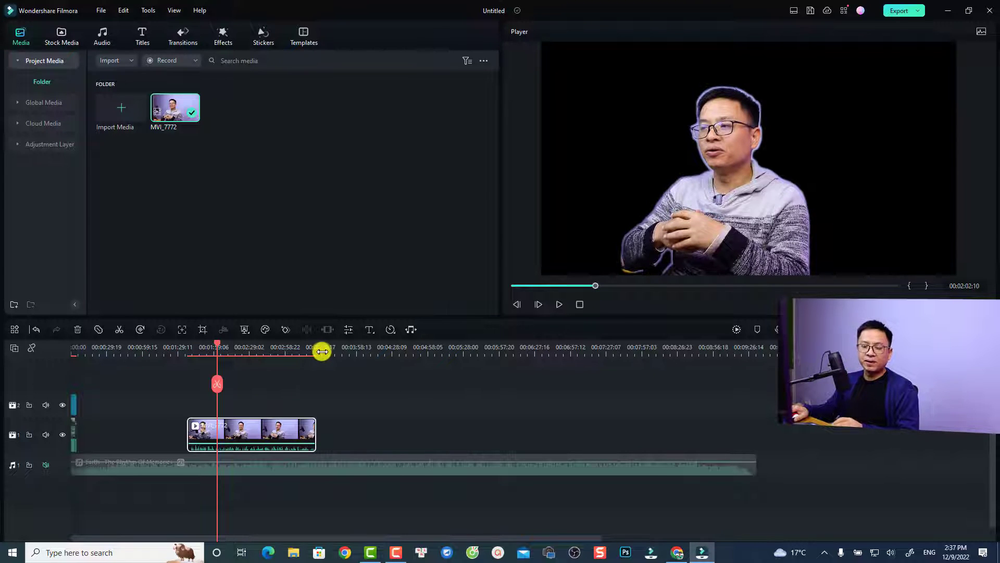
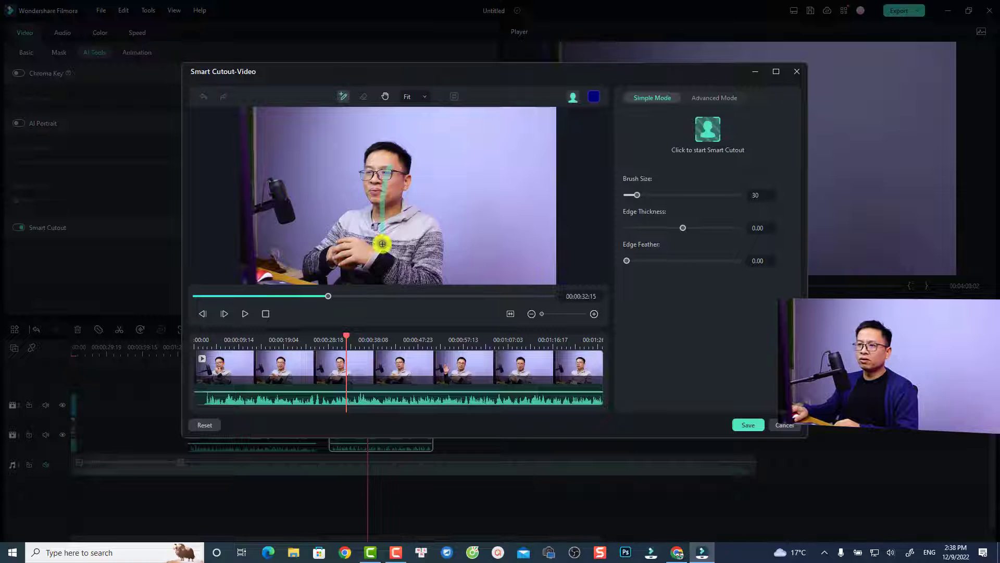
- Brush over the man and the microphone in Smart Cutout to select both, and play the start of the clip to check the selection
drag(382, 242, 416, 237)
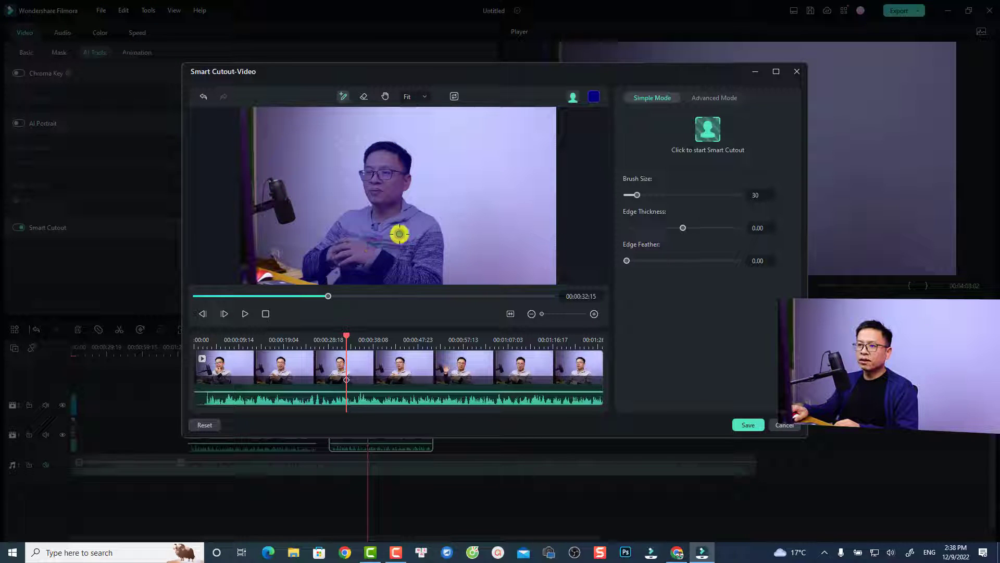
mouse_move(279, 183)
mouse_down()
mouse_move(287, 218)
mouse_move(276, 204)
mouse_move(254, 213)
mouse_up()
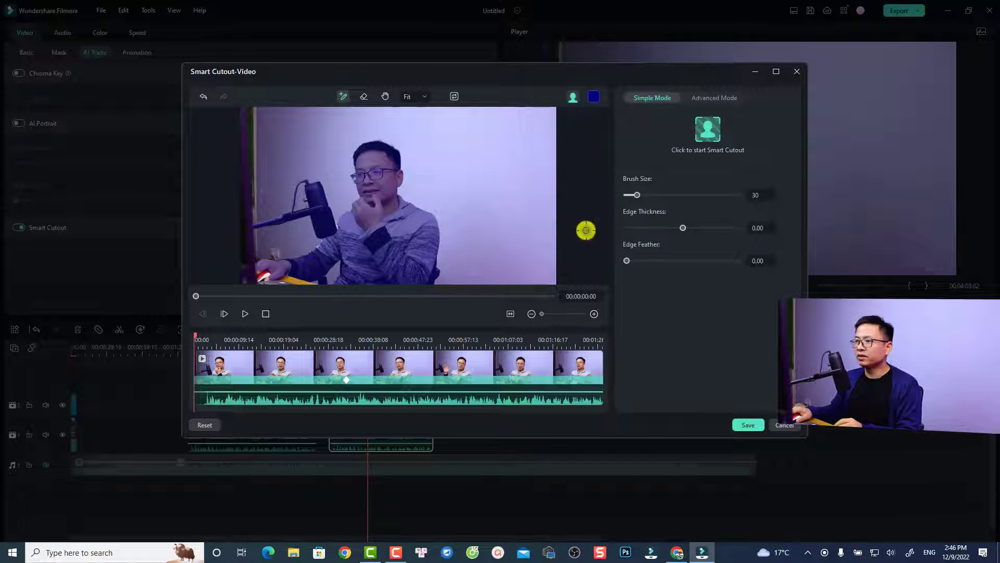
key(space)
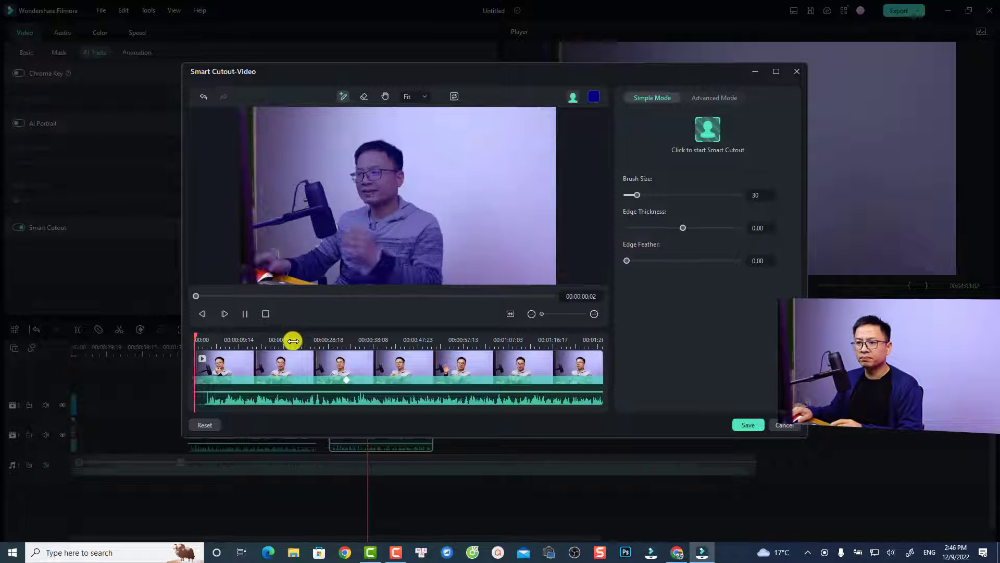
key(space)
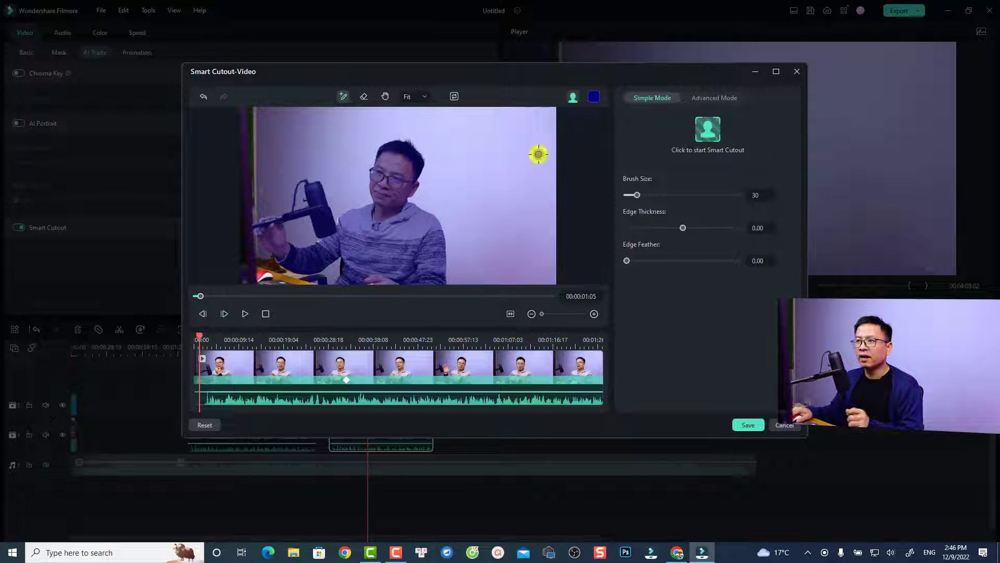
- Show the cutout on a transparency grid, and brush the hand and the objects beneath it into the selection at the first frame
click(575, 102)
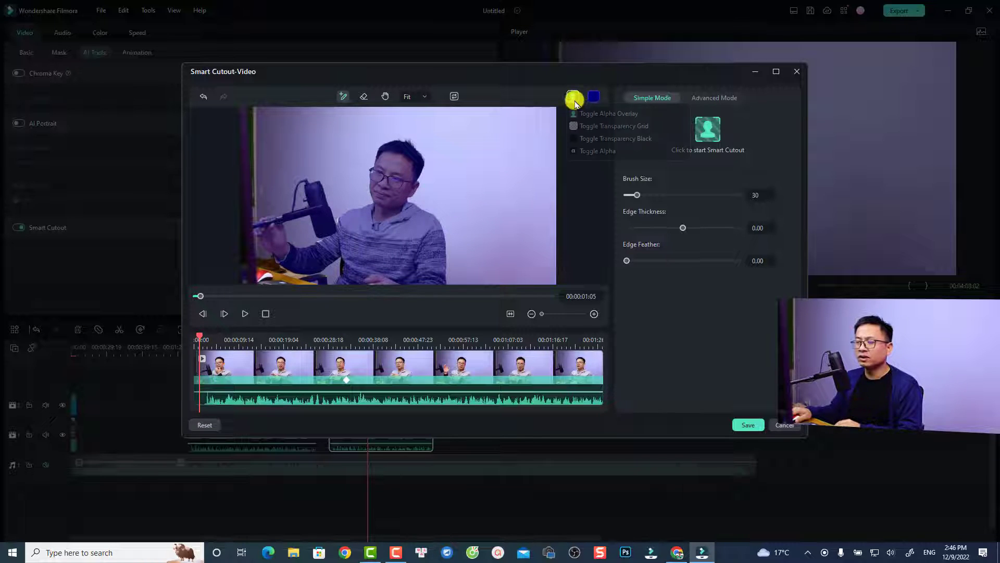
click(595, 127)
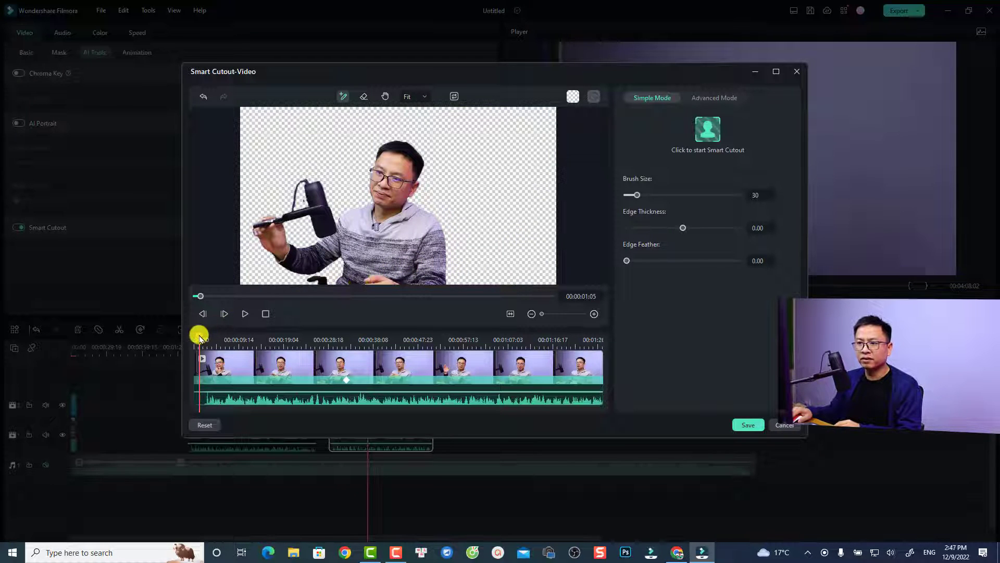
drag(200, 338, 195, 339)
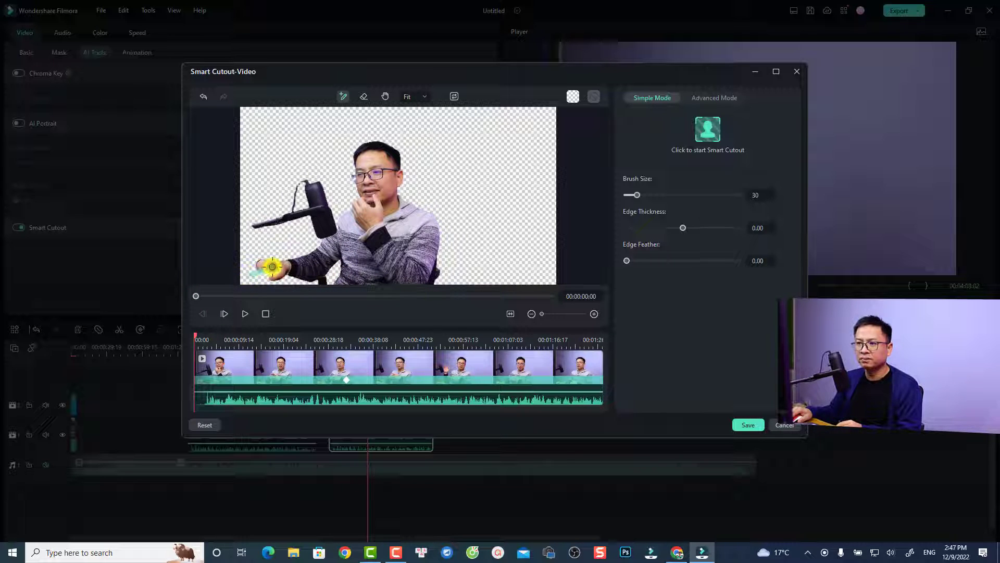
mouse_move(272, 267)
mouse_down()
mouse_move(261, 267)
mouse_move(380, 284)
mouse_move(332, 281)
mouse_up()
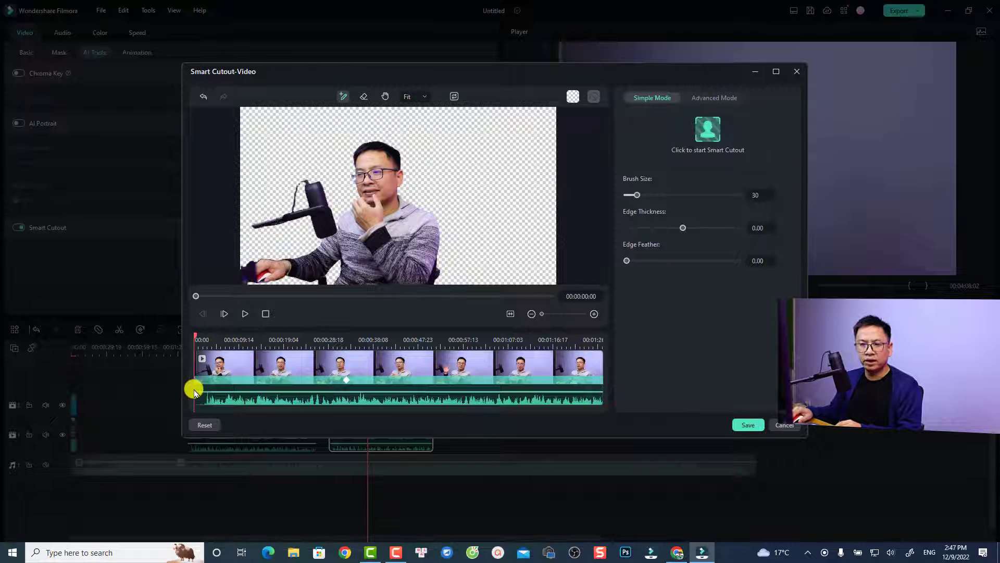
- Try different edge thicknesses for the cutout, finish with thickness 0.00 and edge feather 1.30, and save the Smart Cutout
drag(683, 228, 685, 227)
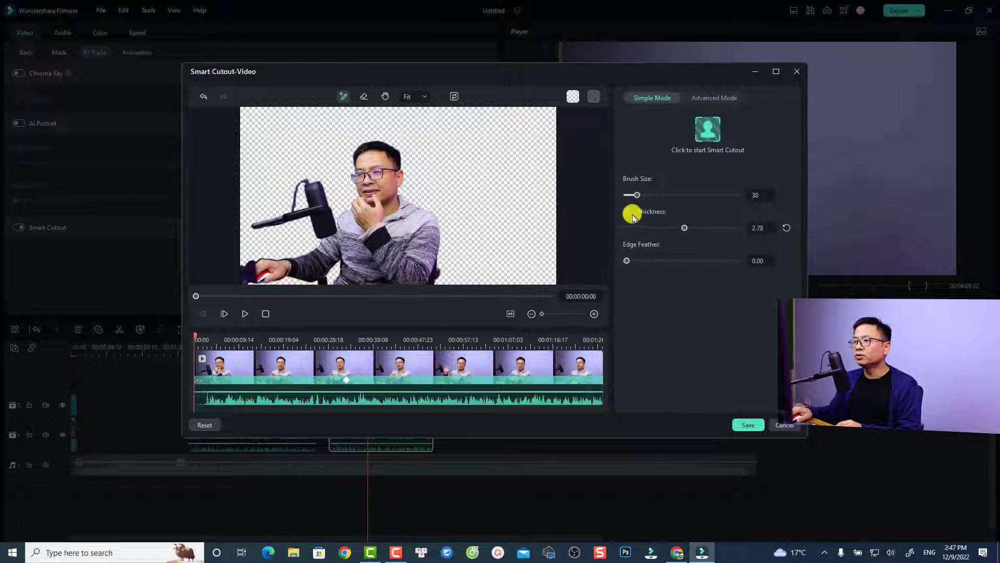
drag(685, 230, 678, 228)
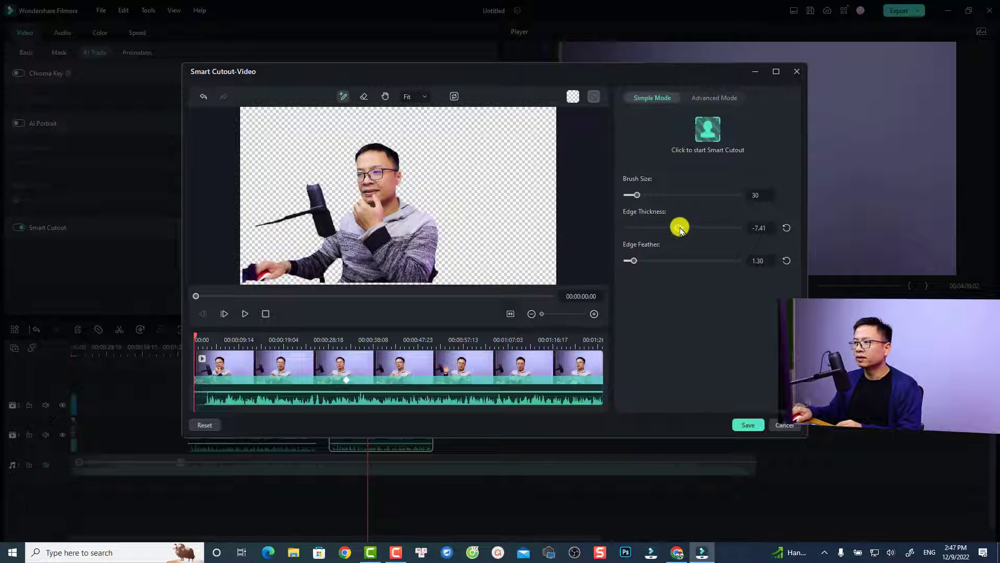
drag(680, 229, 683, 227)
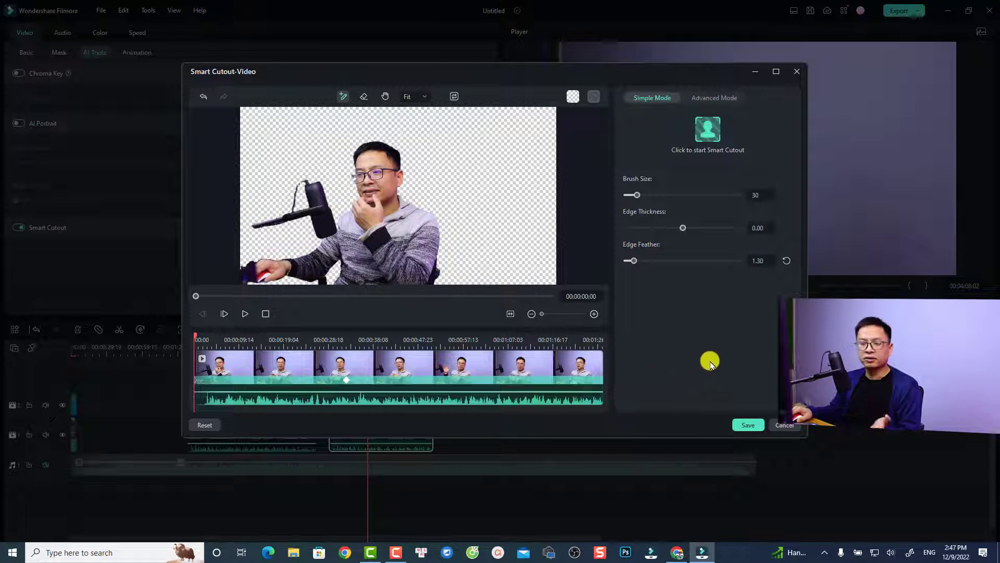
click(750, 426)
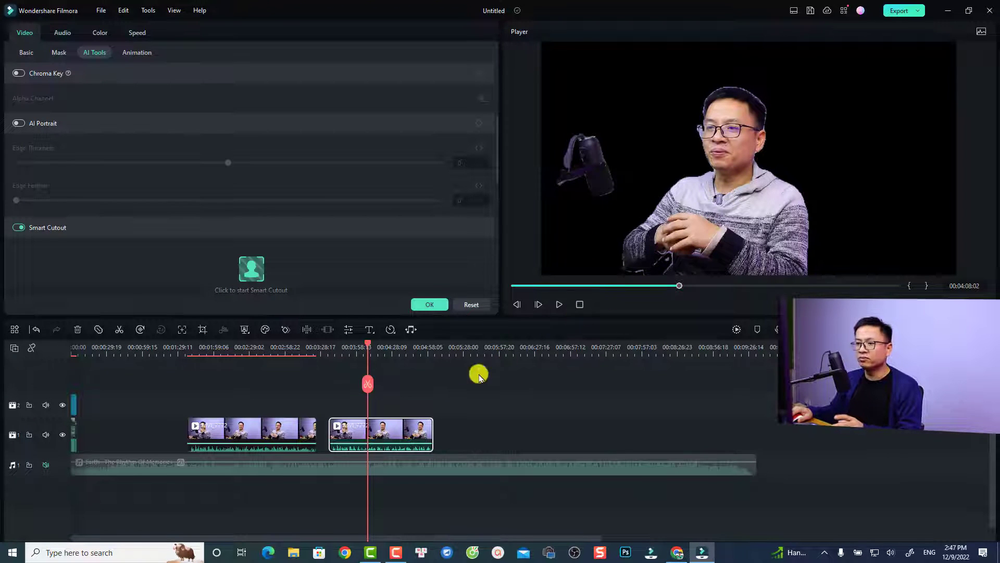
- Play the Smart Cutout clip briefly, and add a Quick 3D Text title above it at the playhead
key(space)
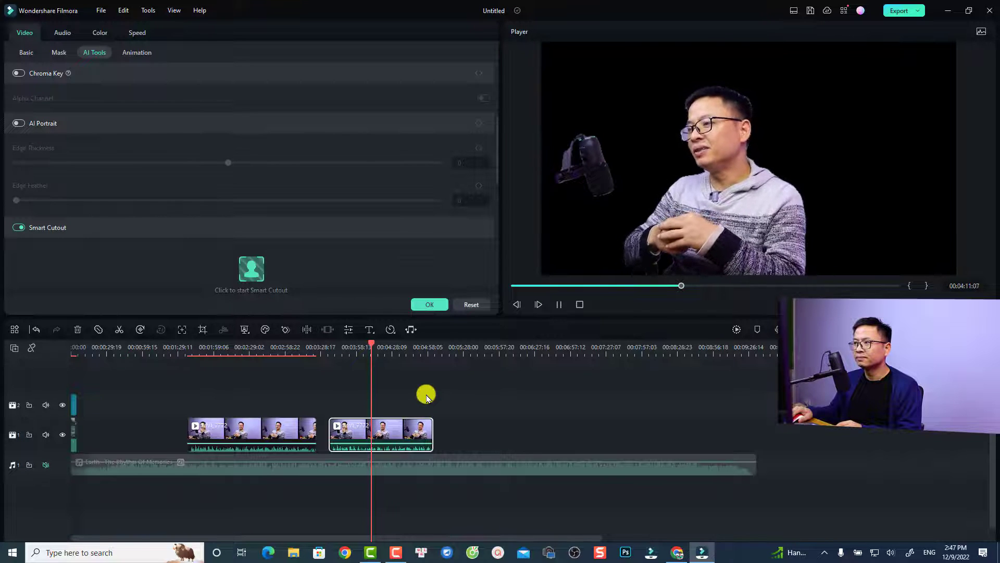
key(space)
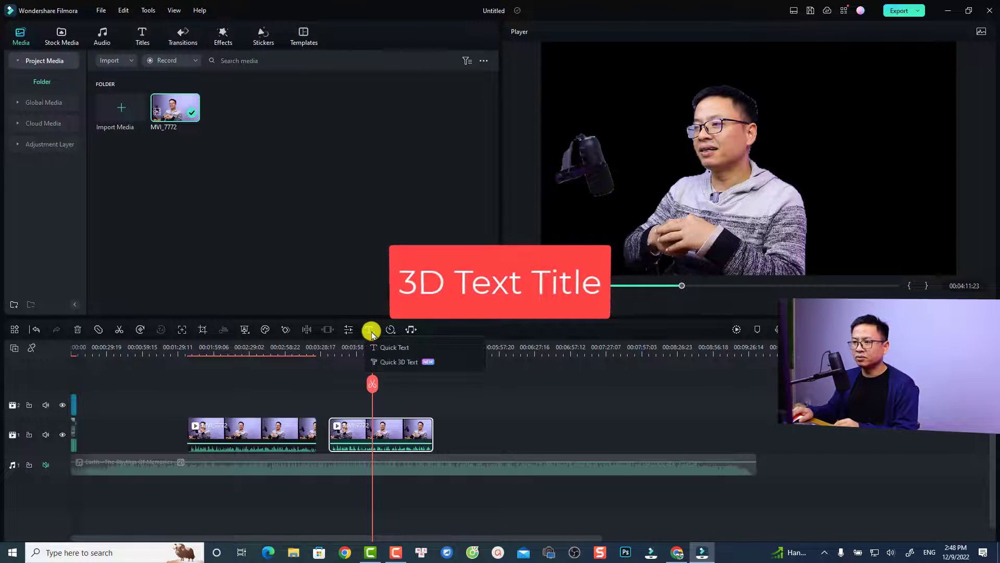
click(371, 331)
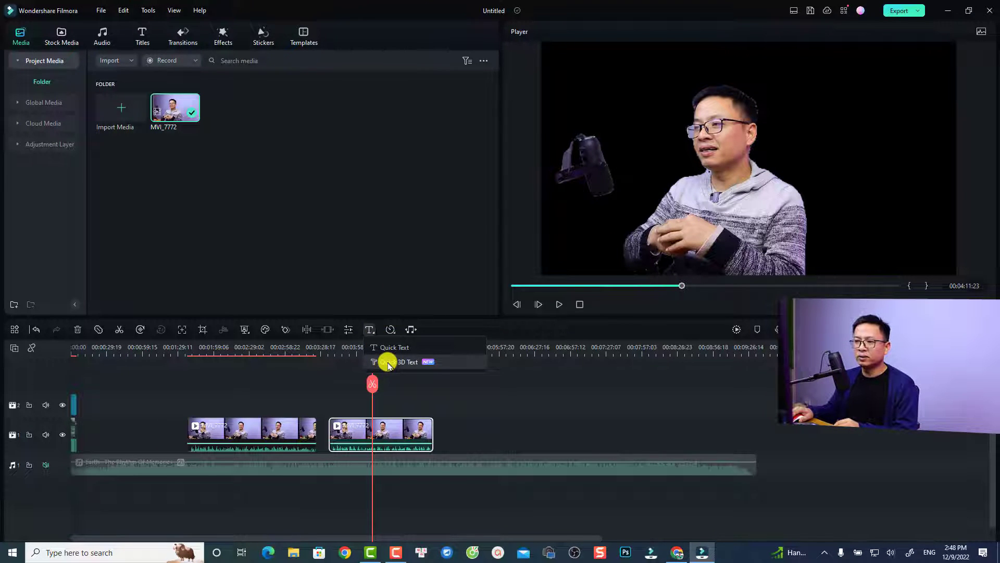
click(388, 362)
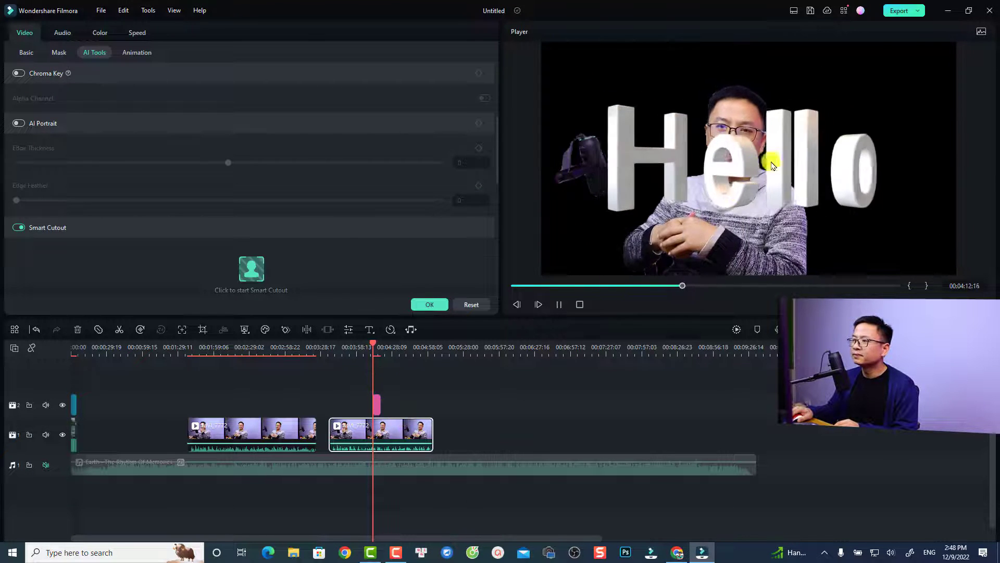
- Replace the Hello text of the 3D title with the presenter's first name
click(712, 177)
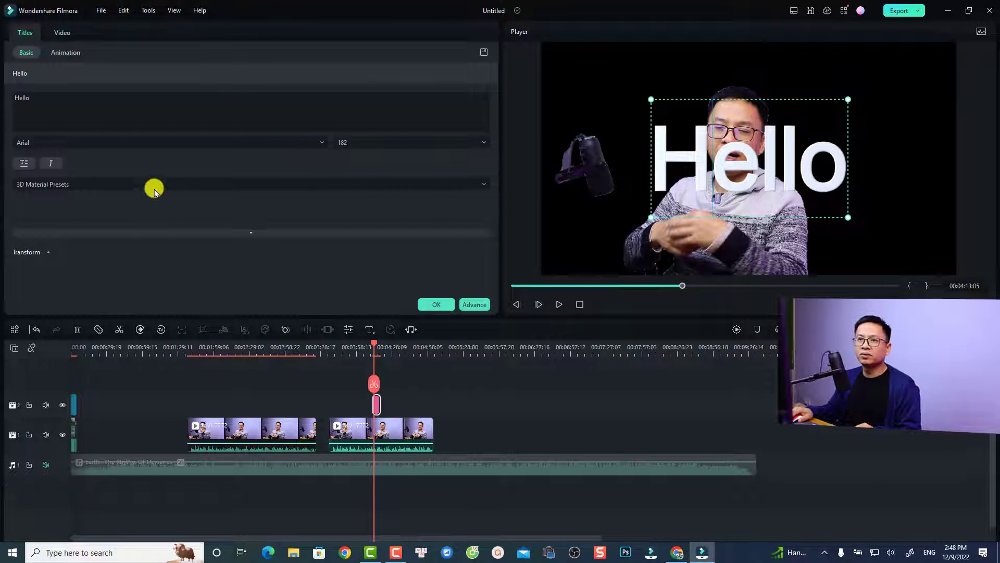
click(112, 114)
key(ctrl+a)
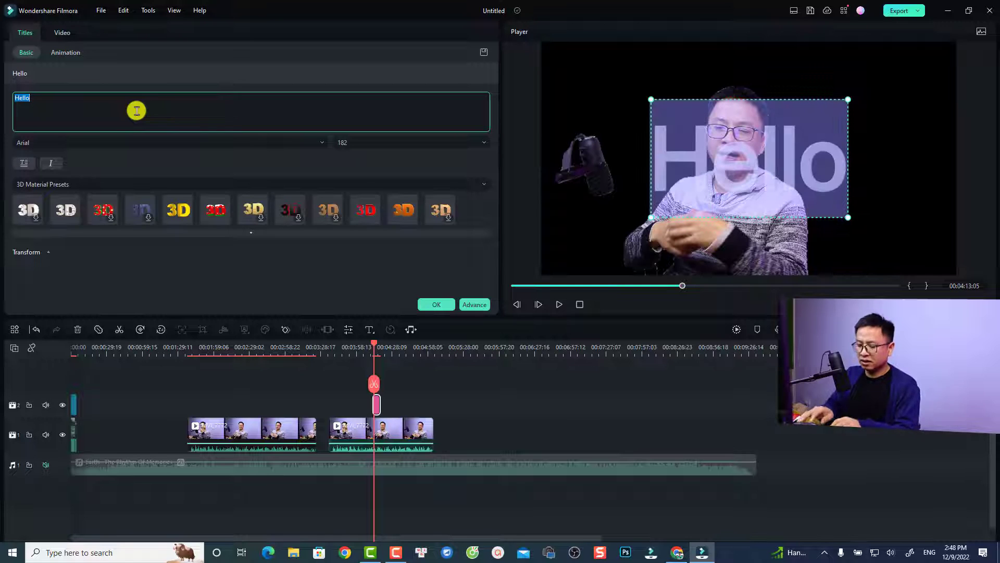
text(Jacky)
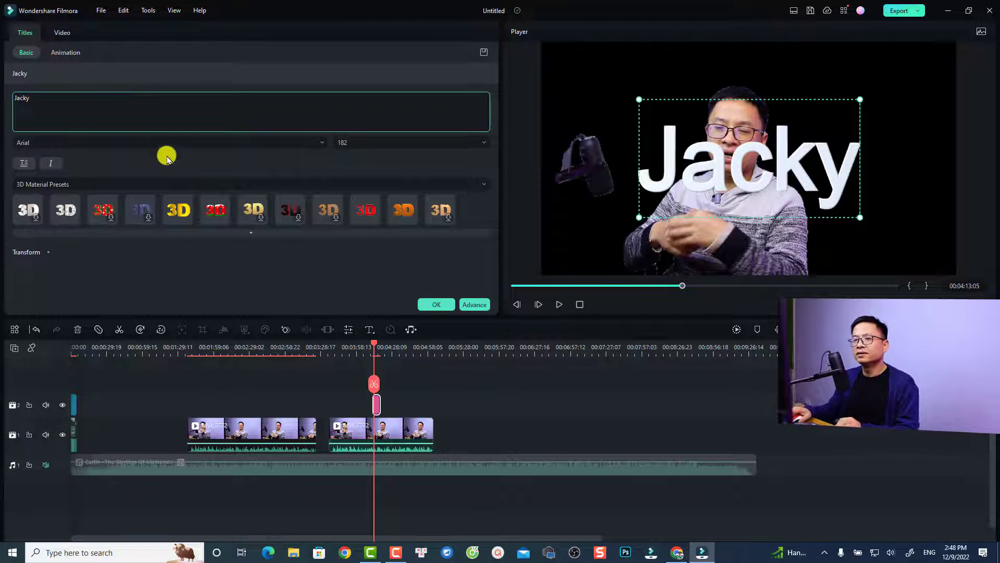
- Apply the plain yellow 3D material preset to the title, confirm it, and play the title briefly
click(170, 218)
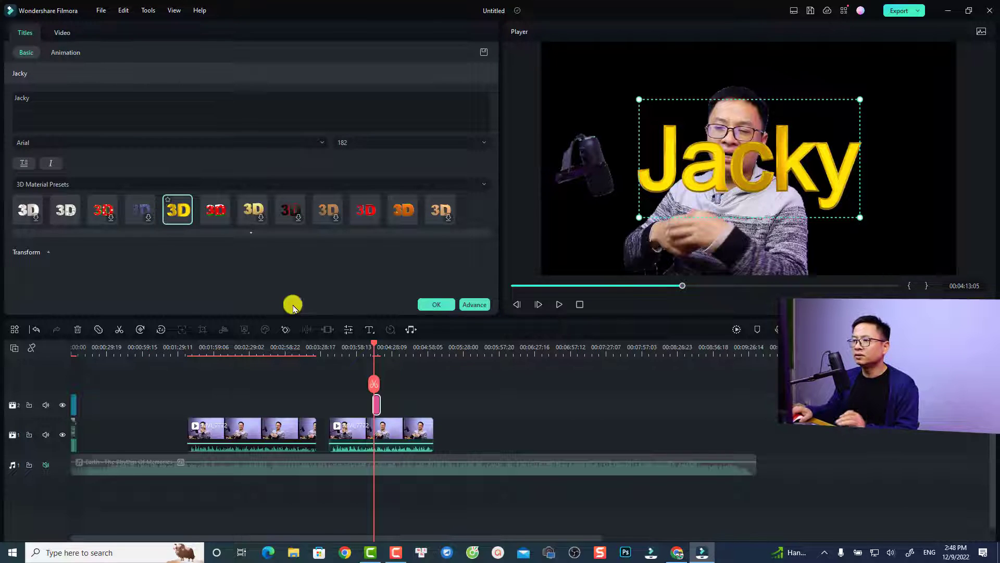
click(437, 304)
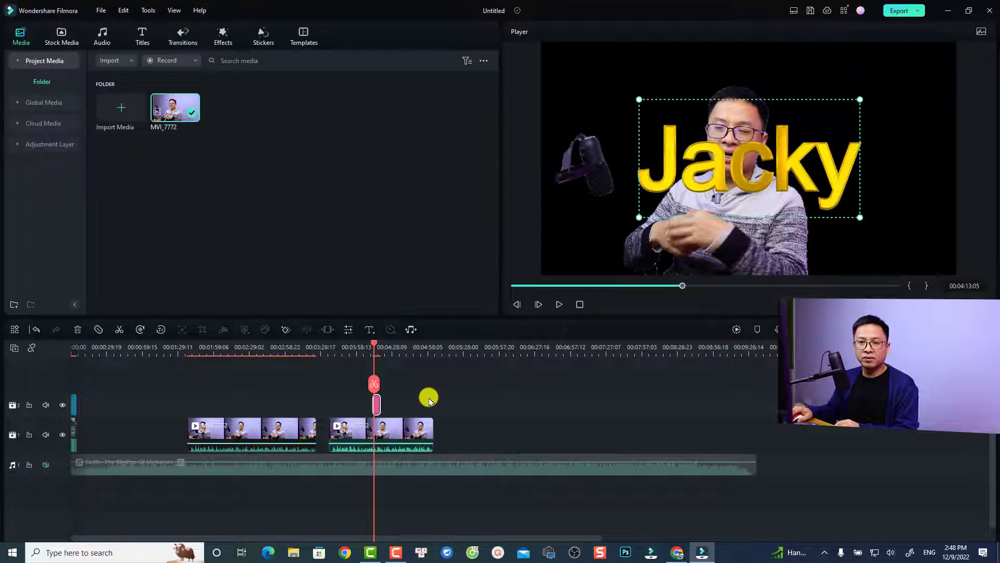
key(space)
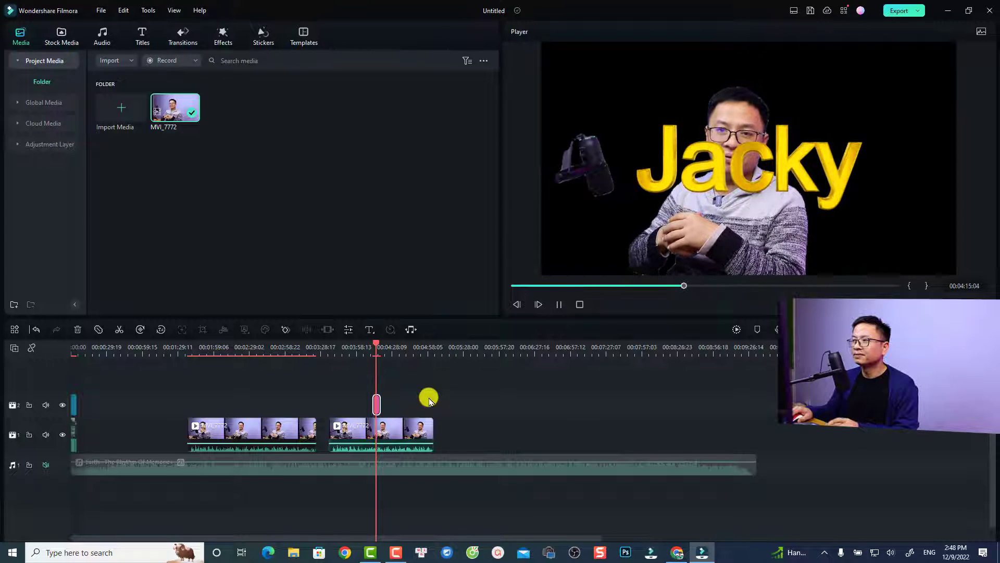
key(space)
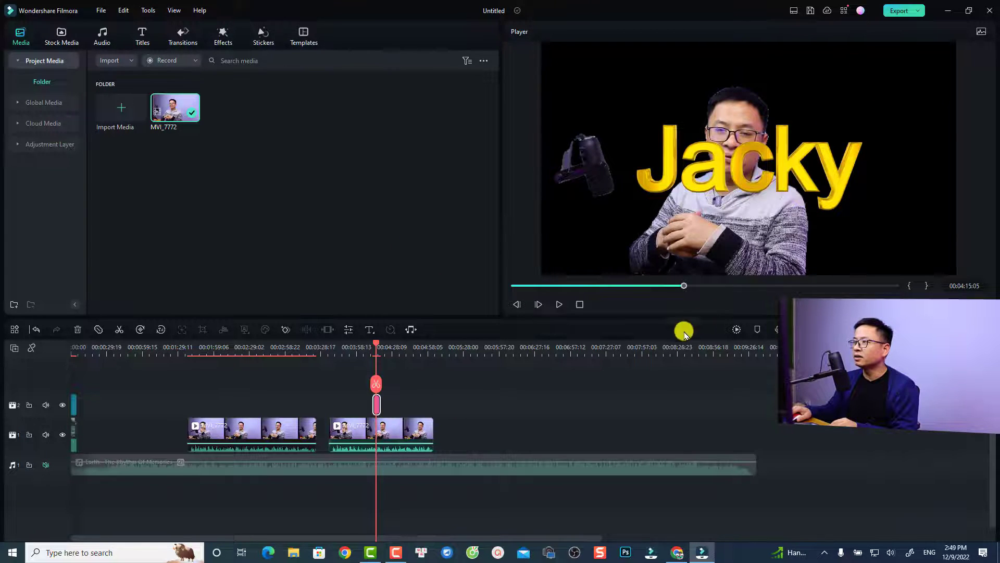
- Open the MP4 export settings and set Higher quality, CBR (Constant Bitrate) and a bit rate of 20000 kbps
key(ctrl+e)
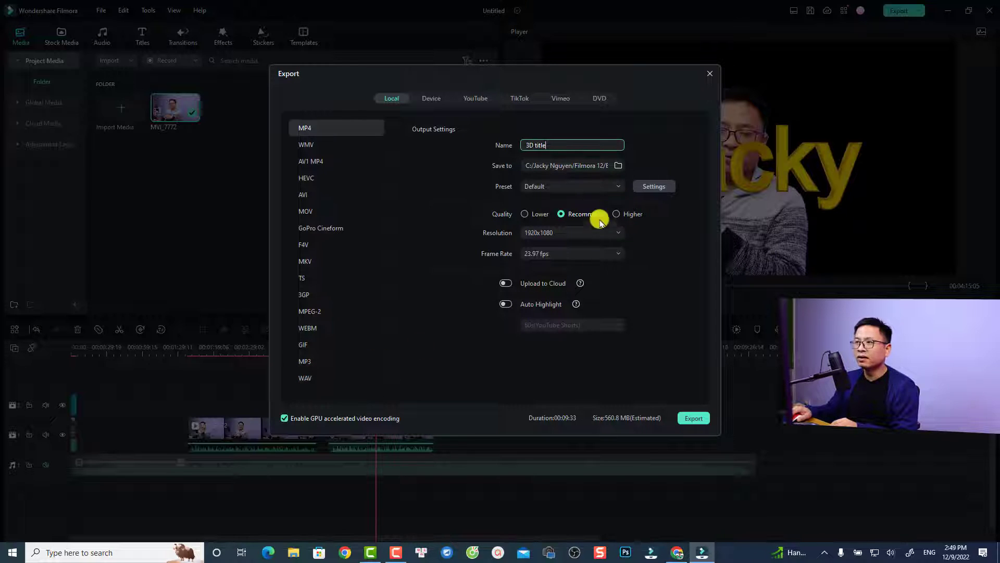
click(655, 186)
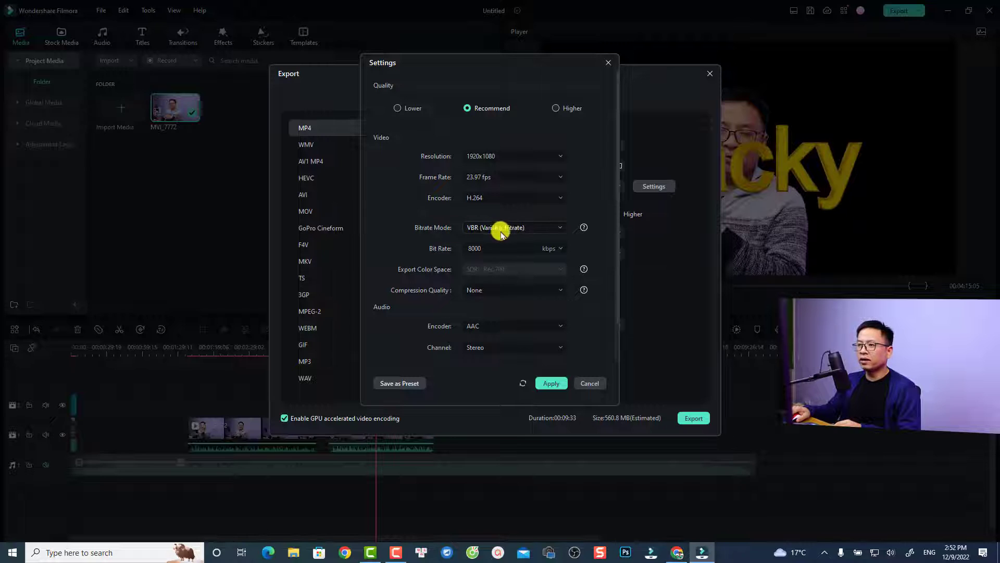
click(557, 225)
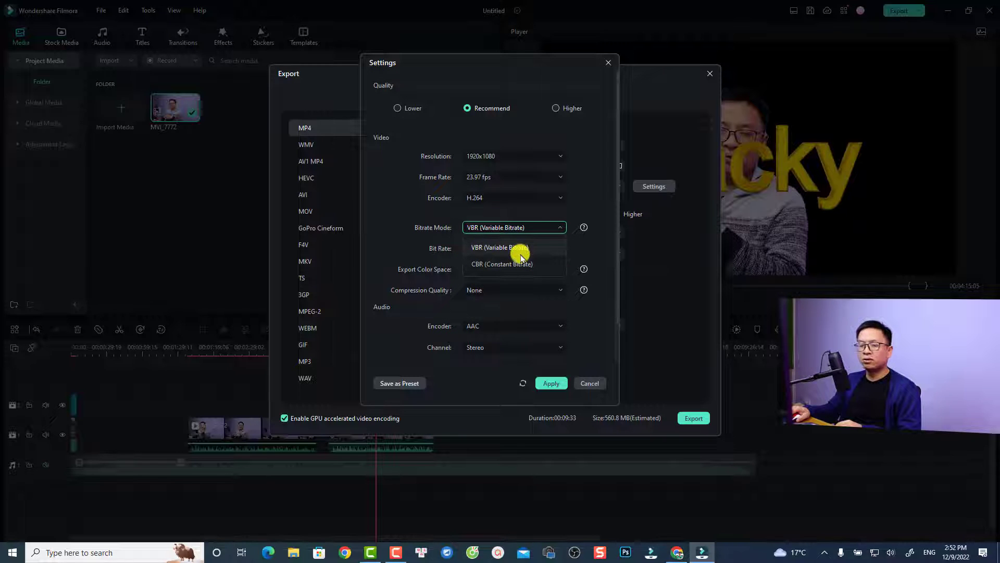
click(492, 264)
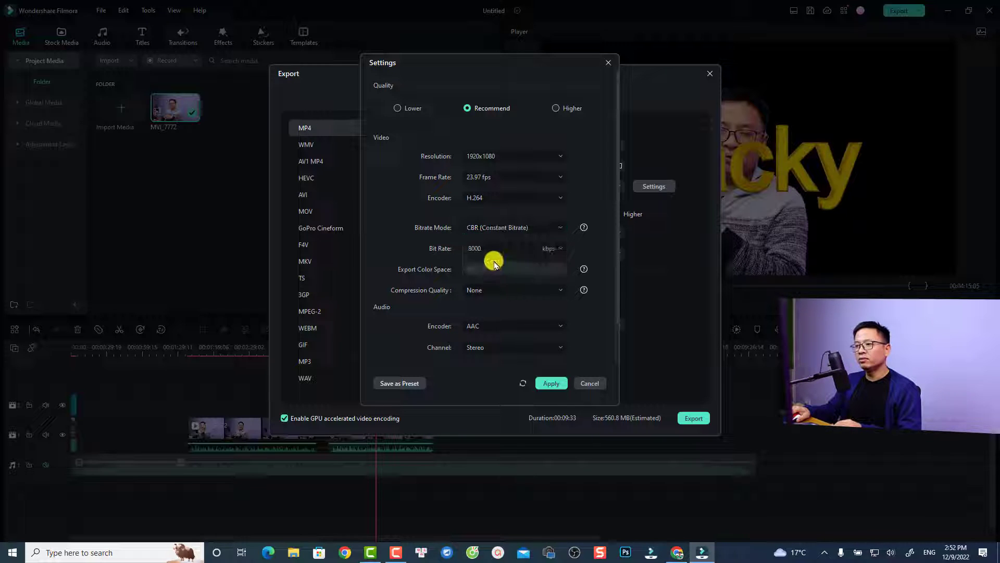
click(548, 249)
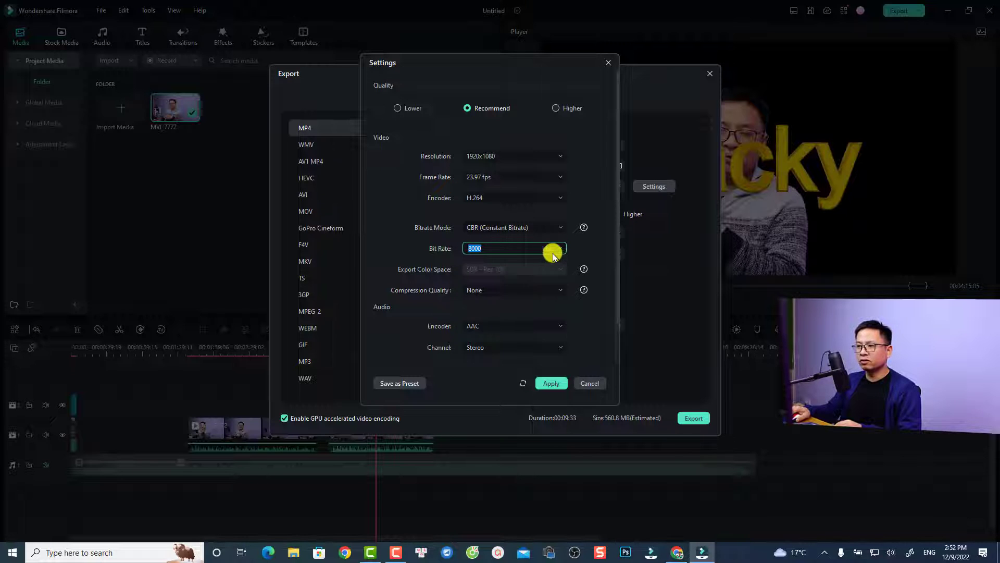
click(556, 249)
click(476, 419)
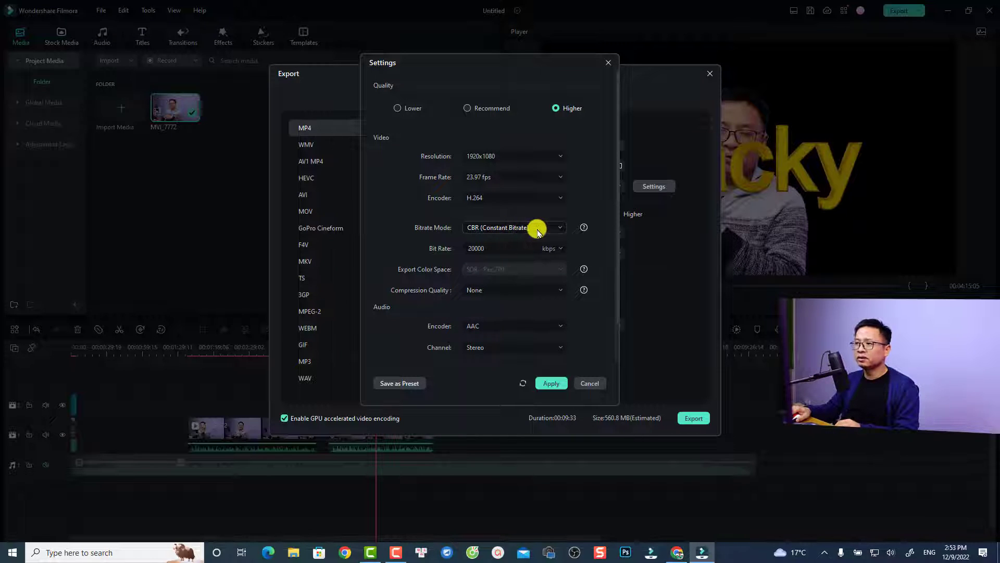
- Switch the bitrate mode to VBR (Variable Bitrate), set the compression quality to High, and apply the export settings
click(538, 229)
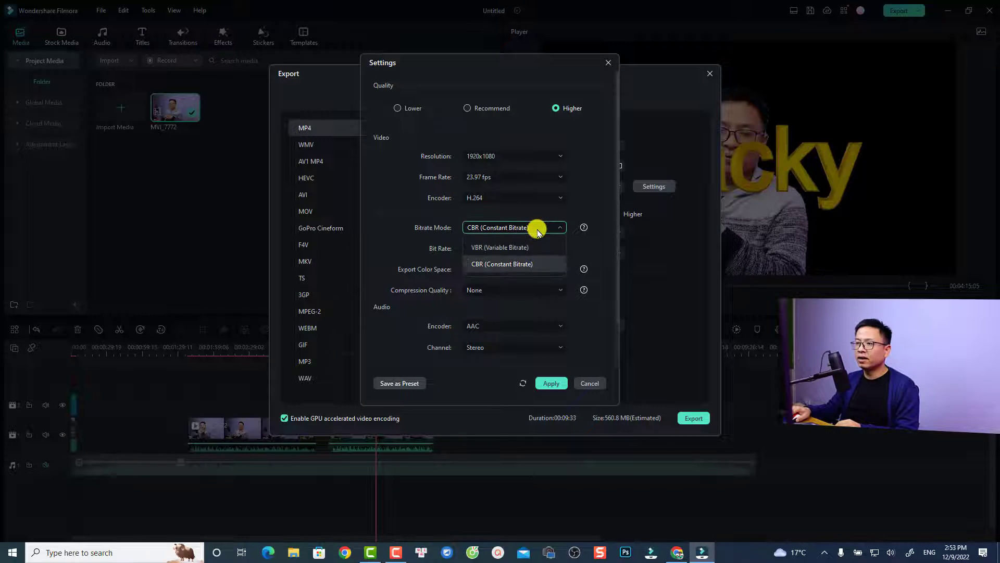
click(490, 248)
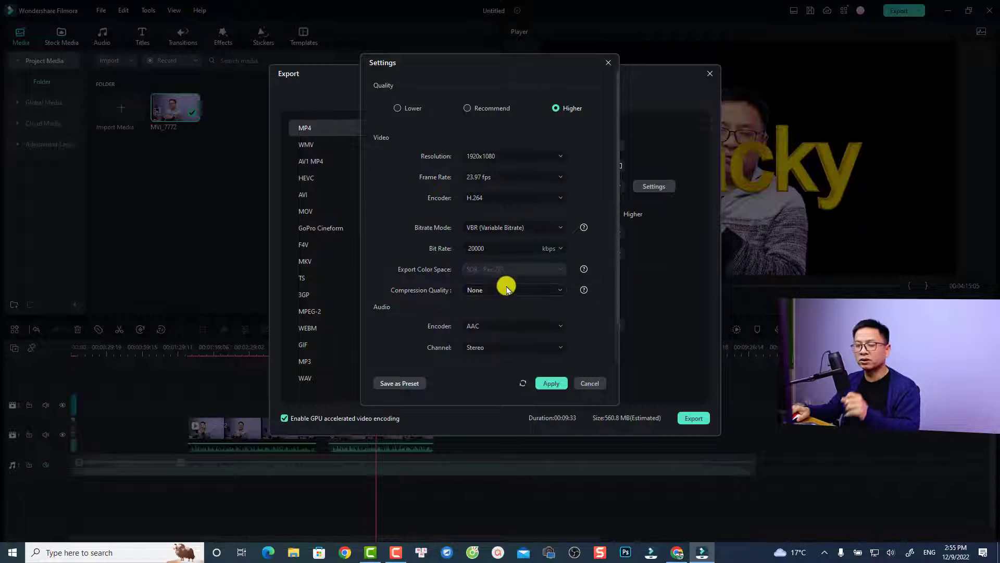
click(483, 325)
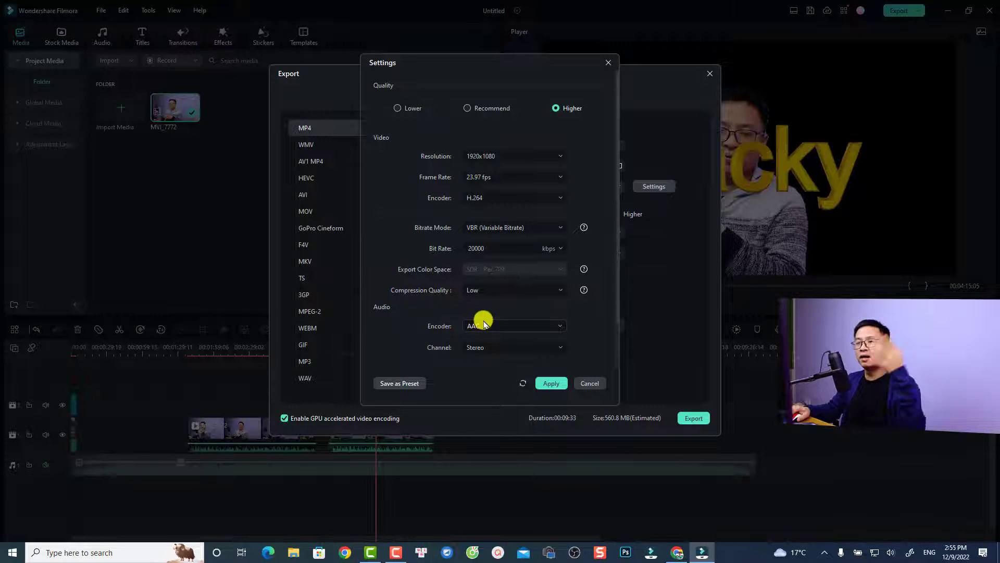
click(482, 289)
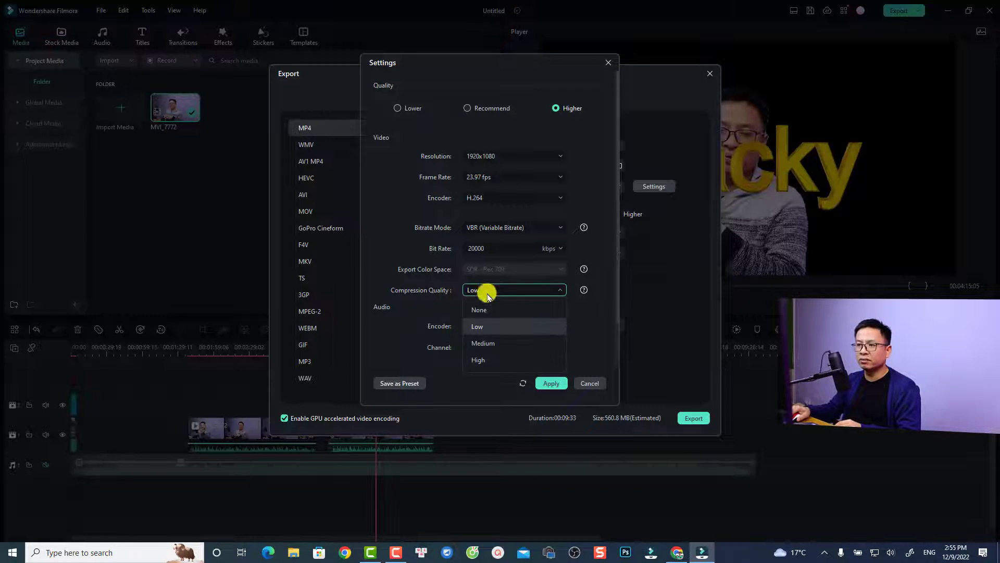
click(481, 360)
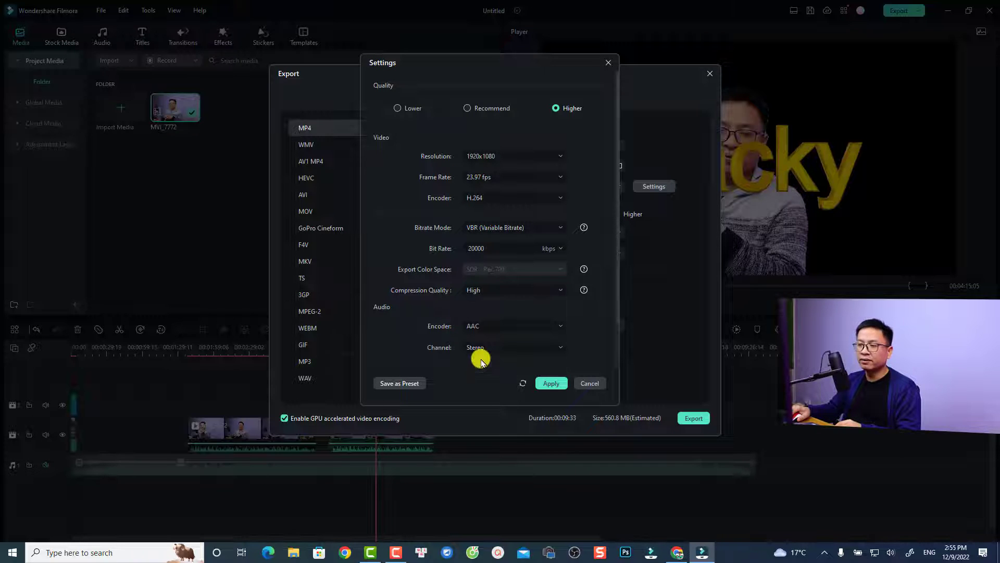
click(546, 385)
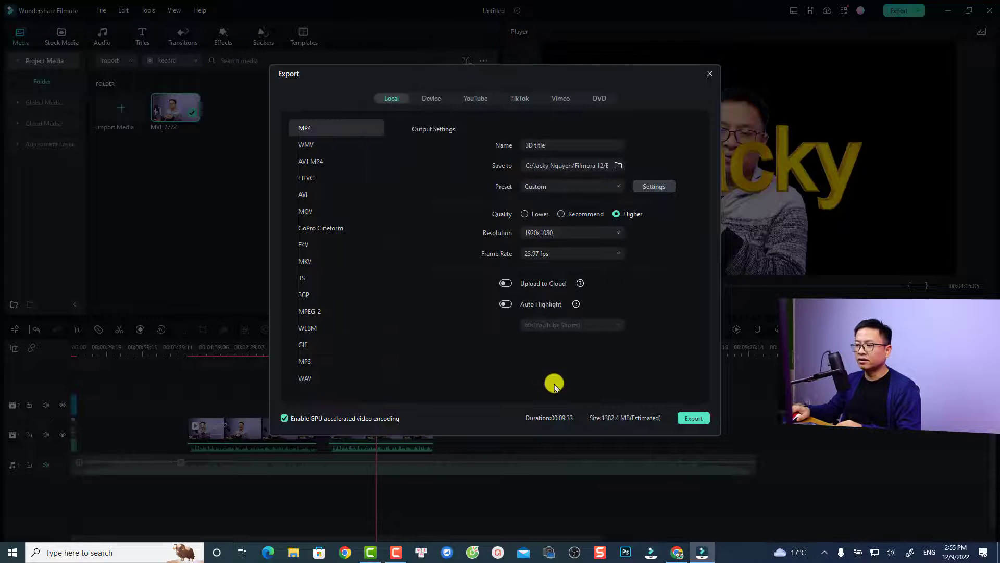